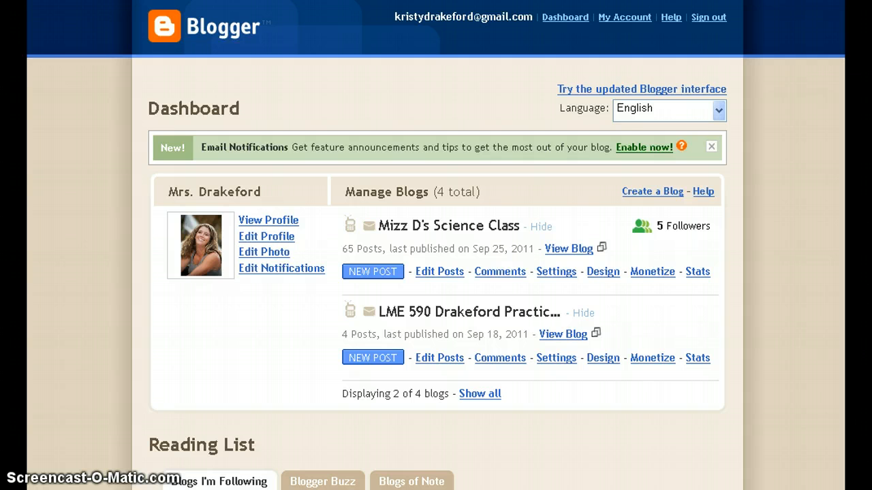
Open Mizz D's Science Class blog and scroll through its front page.
click(582, 250)
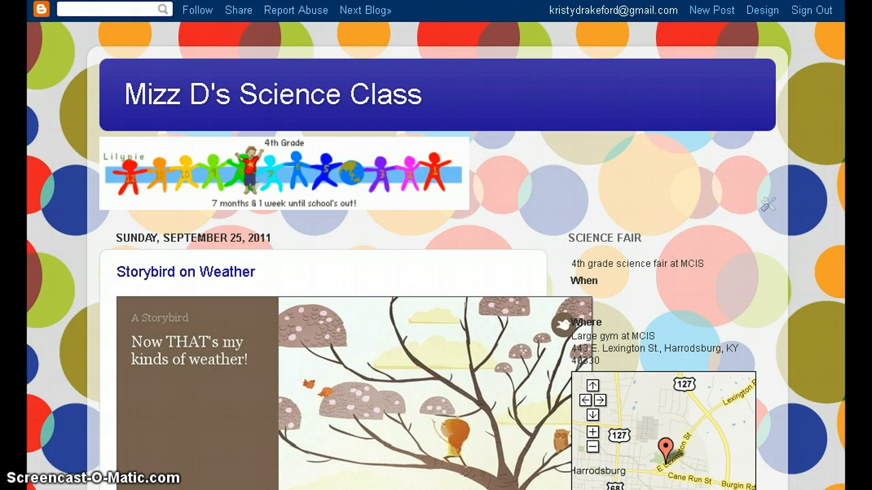
scroll(582, 250, down, 3)
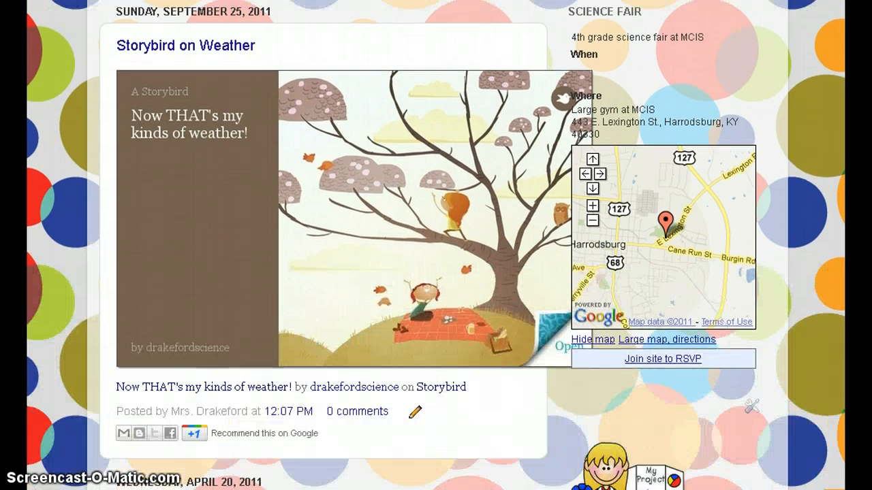
scroll(436, 245, up, 1)
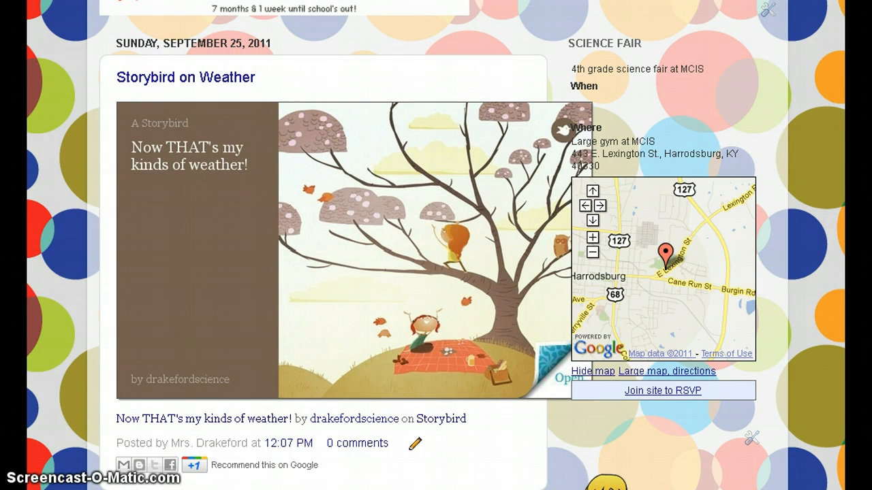
scroll(436, 245, down, 9)
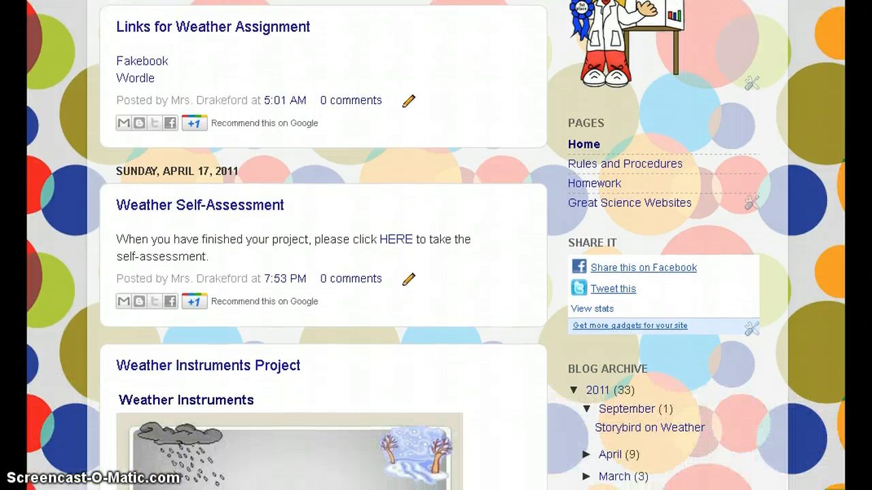
scroll(436, 245, down, 3)
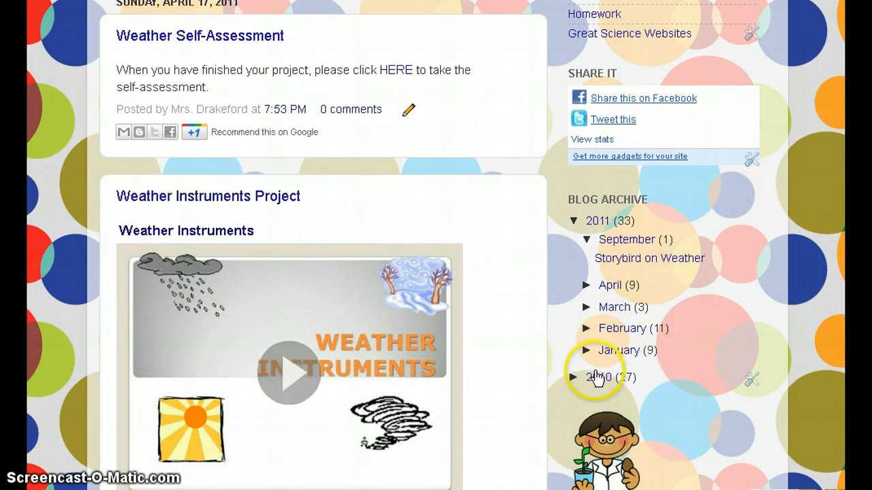
Show the blog's posts from 2010 and scroll through them.
click(598, 386)
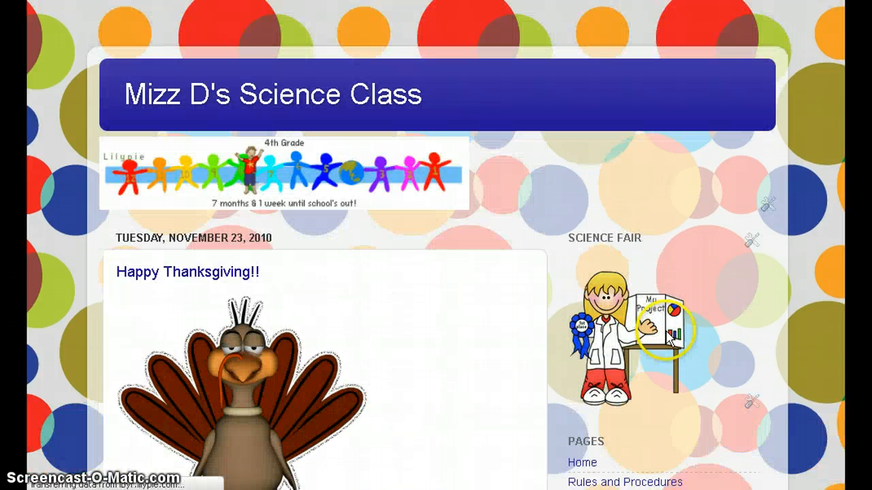
scroll(436, 245, down, 6)
scroll(435, 246, down, 9)
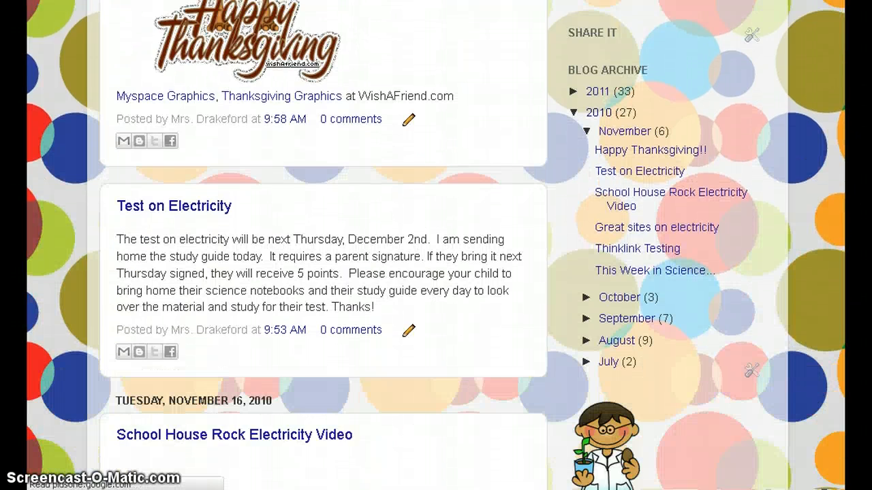
scroll(436, 245, down, 10)
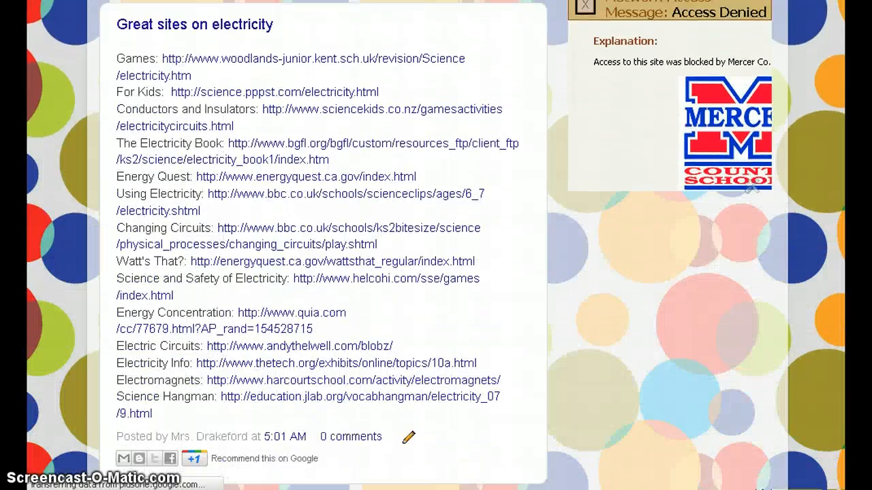
scroll(436, 245, down, 3)
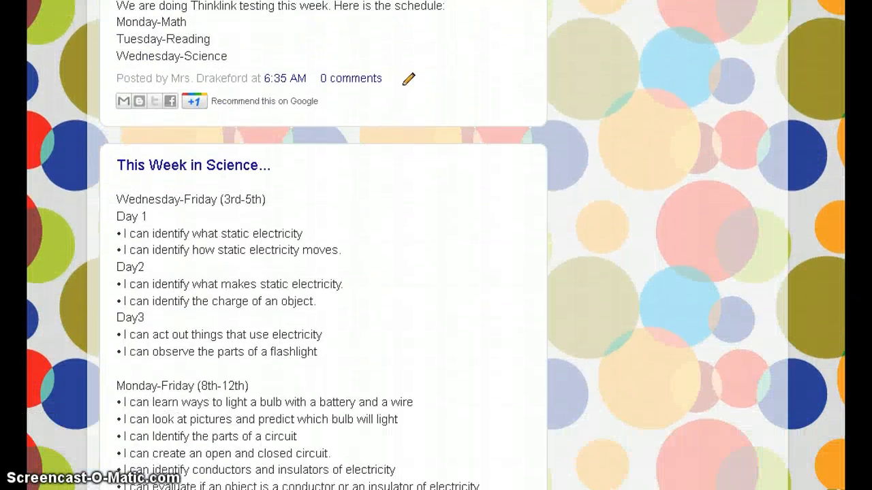
scroll(436, 245, down, 5)
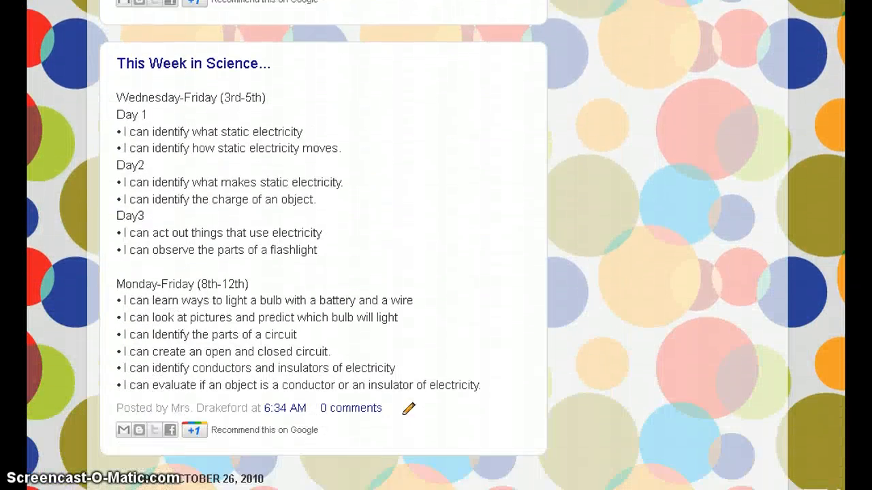
scroll(436, 245, down, 3)
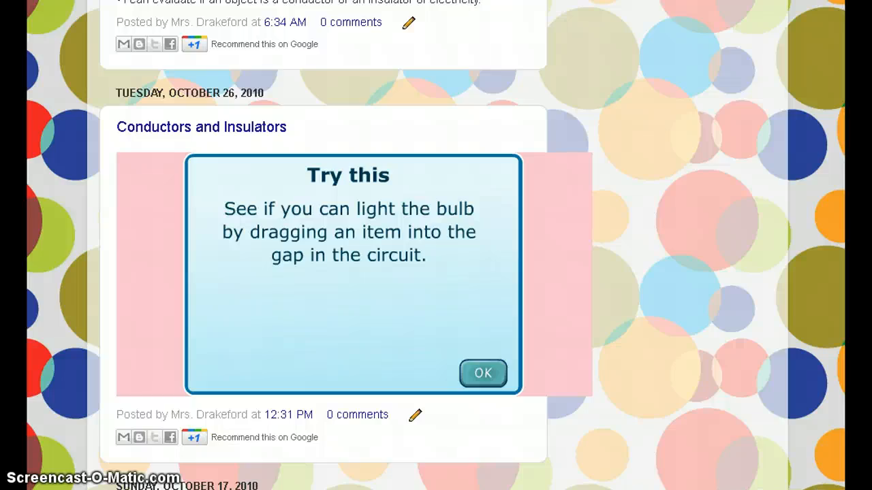
scroll(436, 245, up, 20)
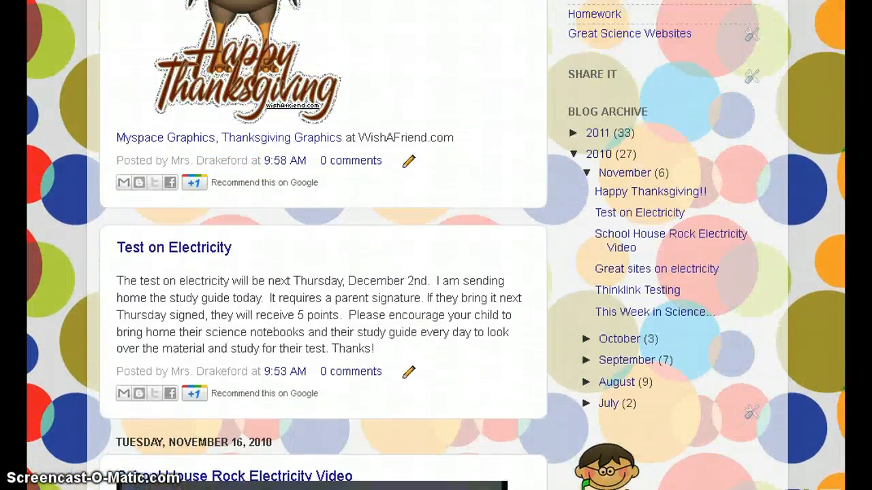
scroll(436, 245, up, 3)
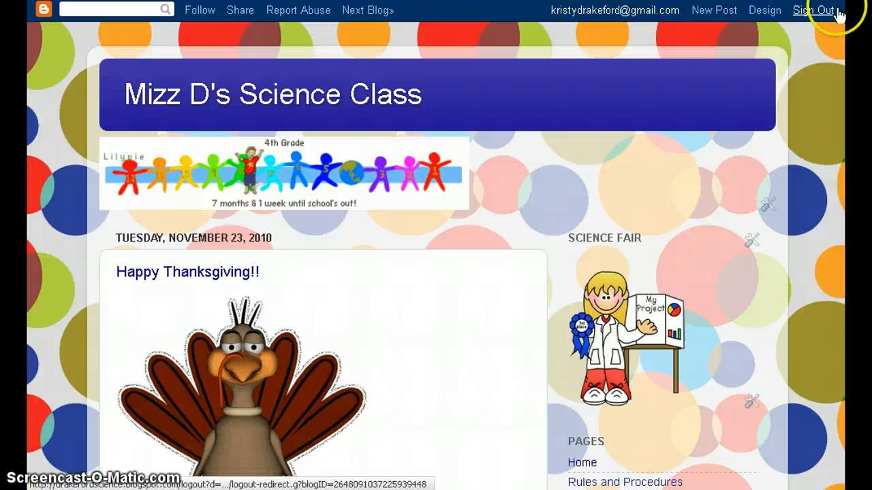
scroll(542, 252, down, 5)
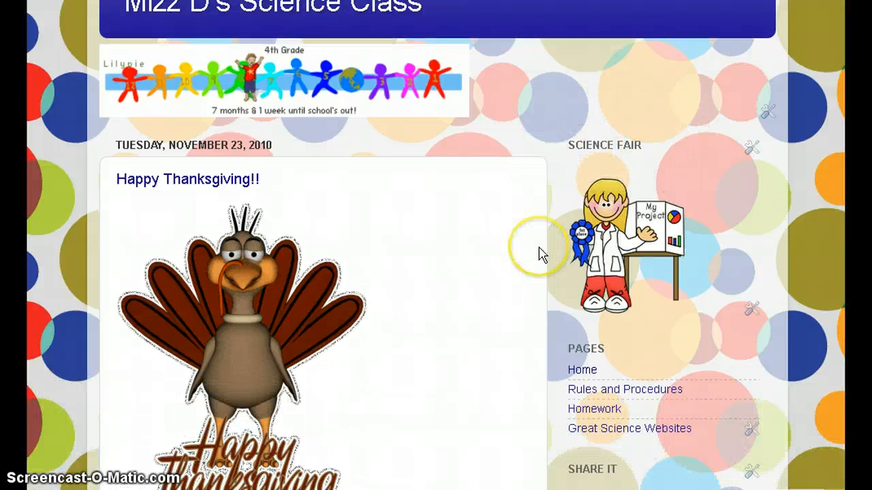
scroll(547, 278, down, 3)
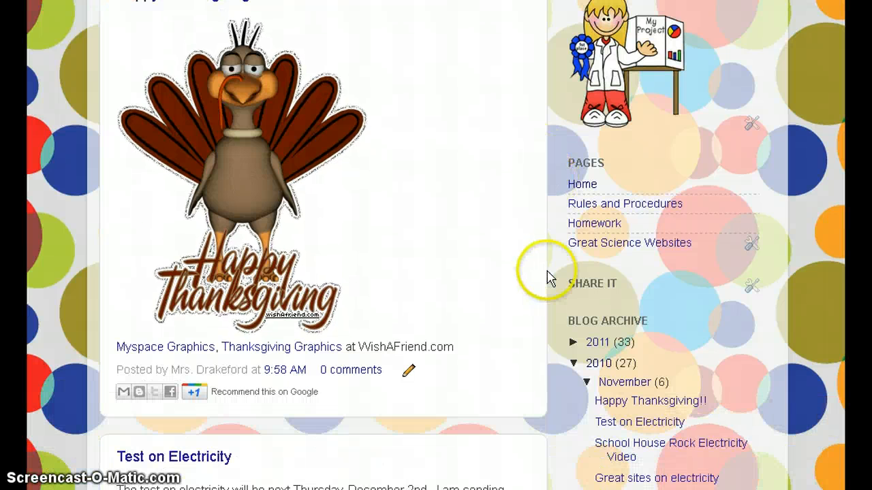
Open the blog's Homework page and scroll through it.
click(578, 229)
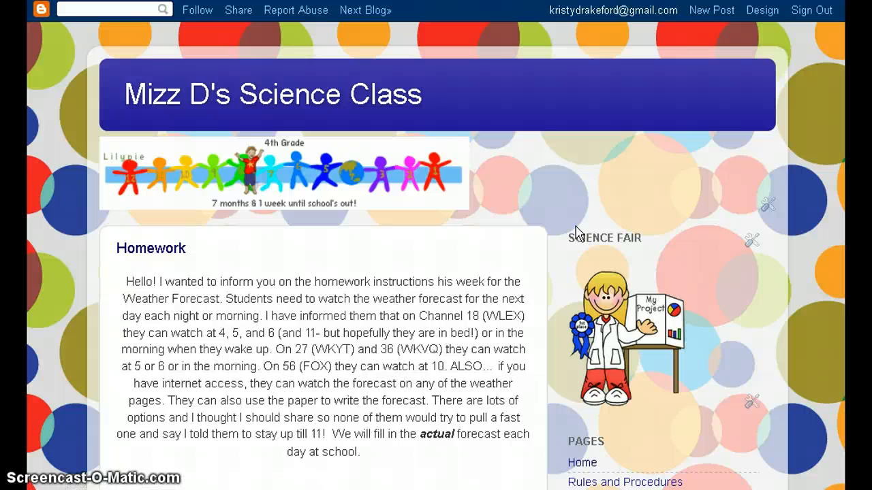
scroll(439, 270, down, 7)
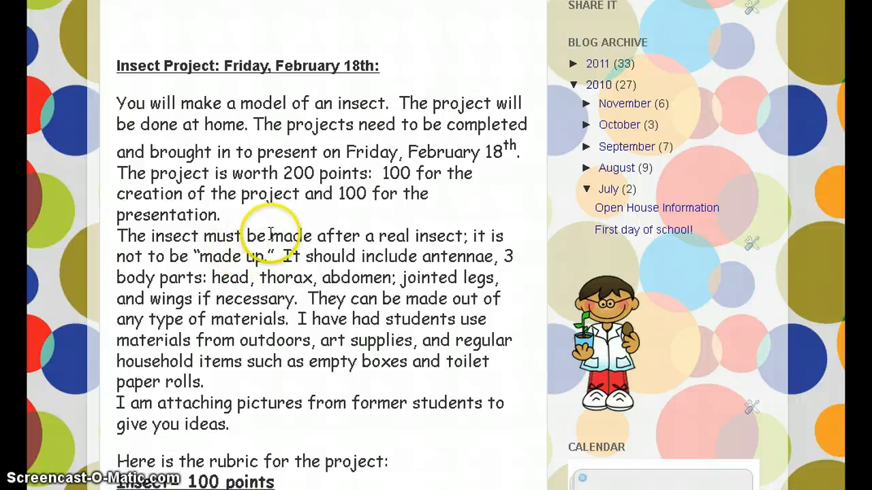
scroll(524, 221, up, 7)
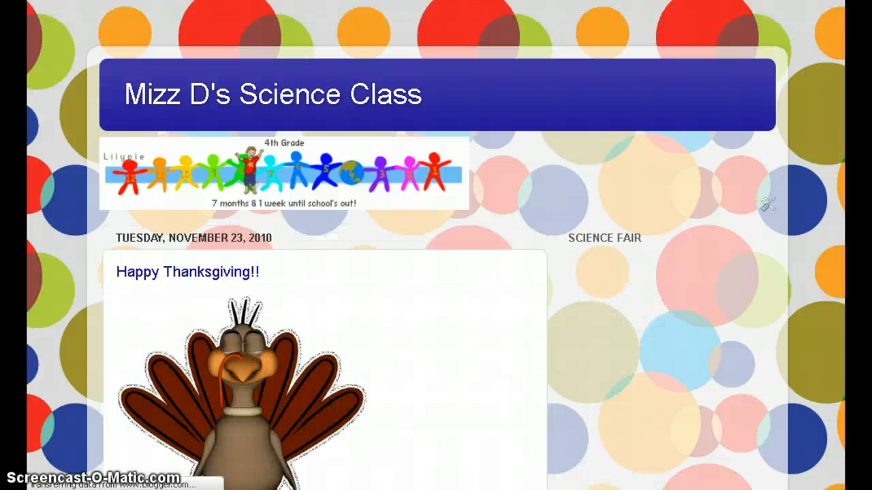
scroll(436, 272, down, 4)
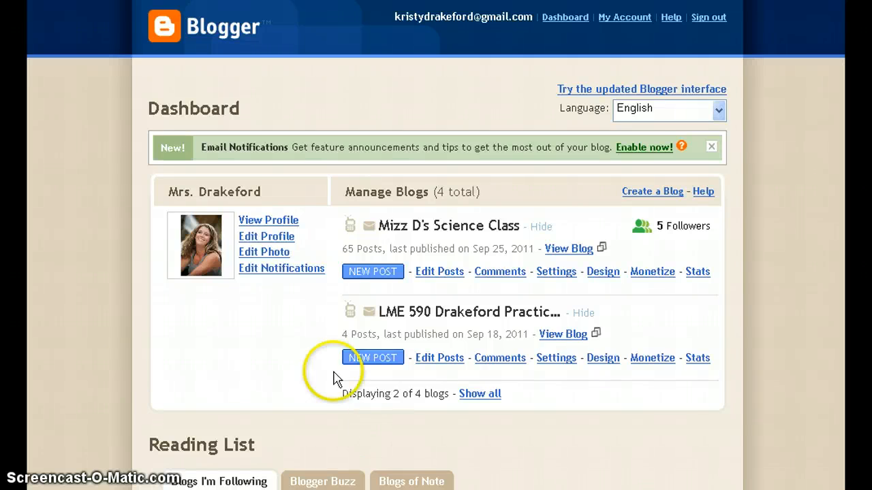
scroll(234, 321, down, 5)
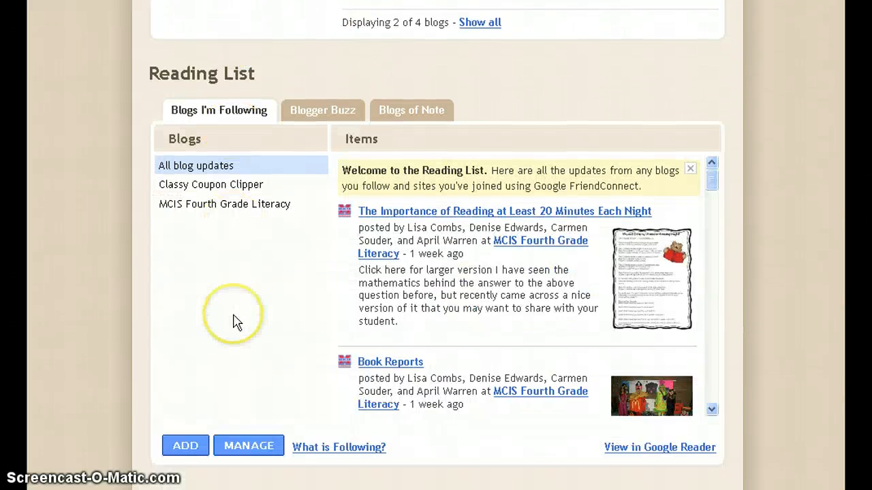
scroll(234, 322, down, 3)
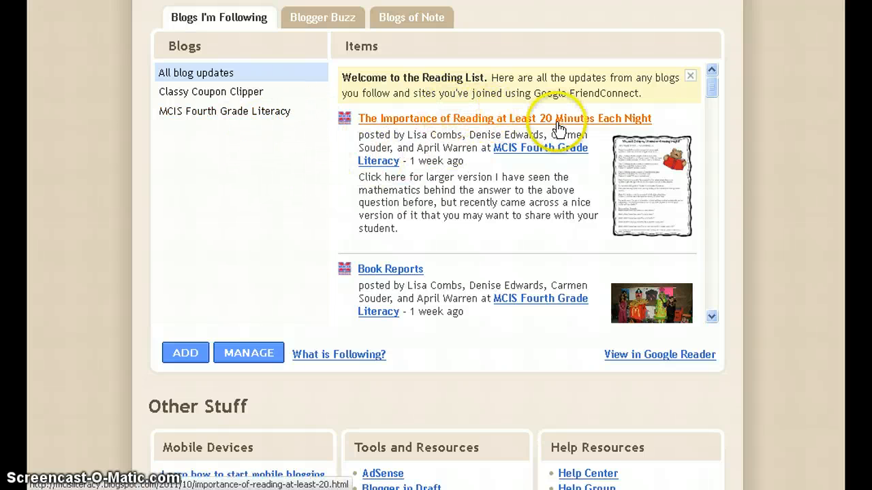
scroll(489, 353, down, 3)
scroll(489, 347, up, 4)
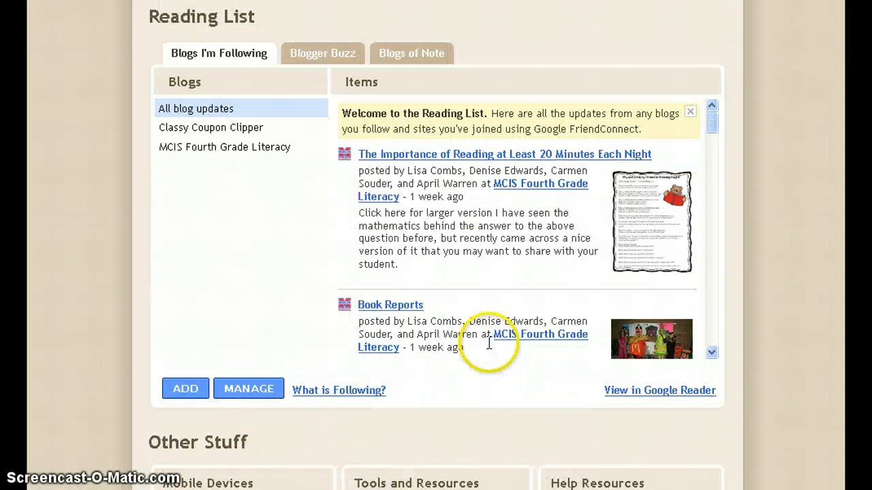
scroll(489, 344, up, 3)
Open 'The Importance of Reading at Least 20 Minutes Each Night' from the Reading List and read down the MCIS Fourth Grade Literacy blog.
click(431, 250)
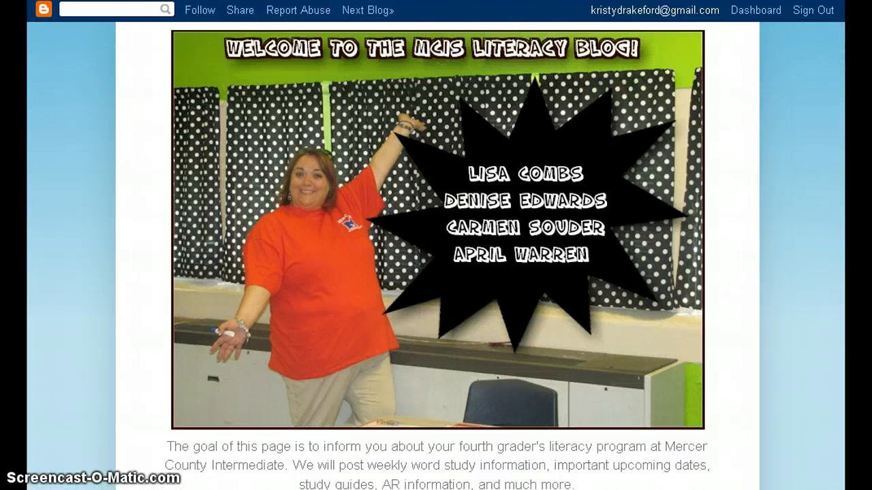
scroll(436, 245, down, 5)
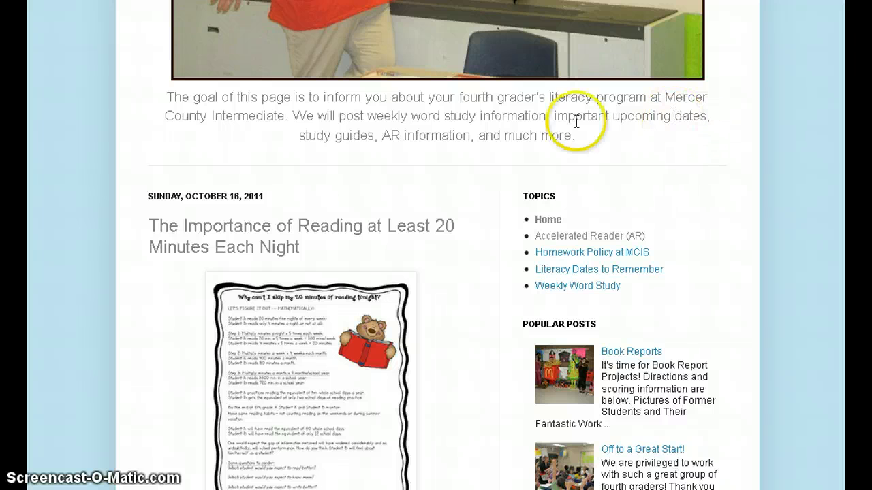
scroll(436, 245, down, 2)
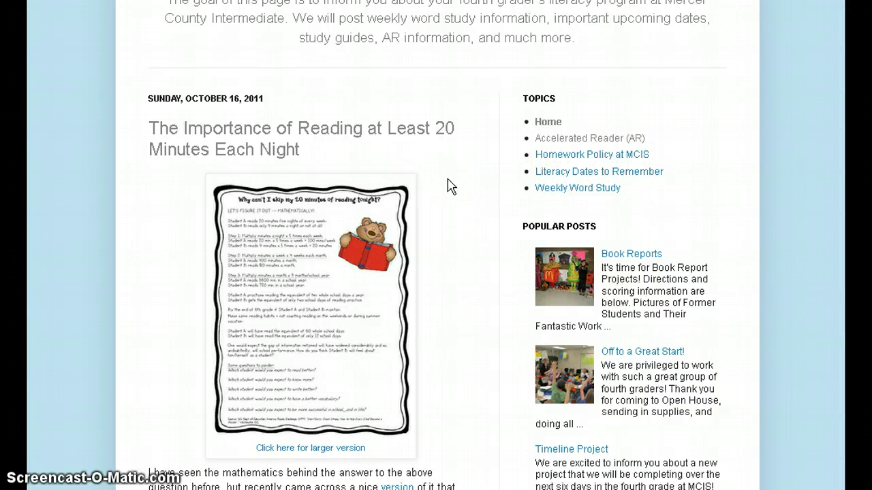
scroll(480, 192, down, 8)
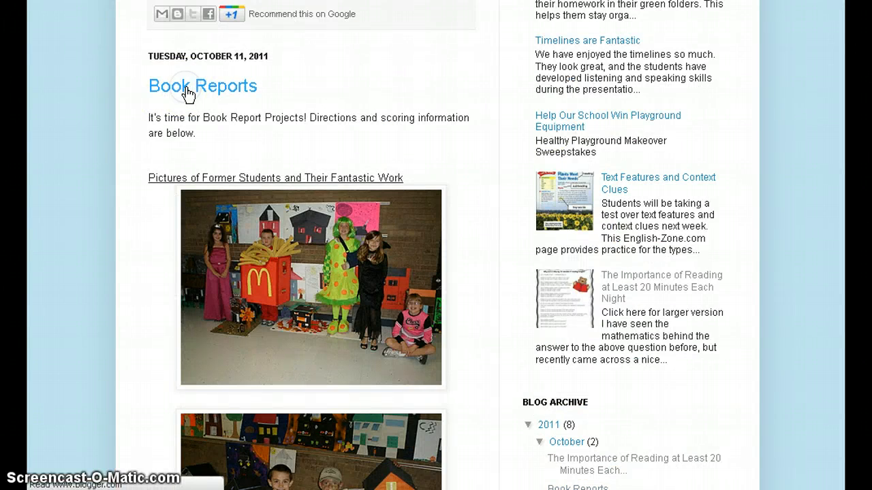
Open the Book Reports post on its own page and scroll through its photos.
click(167, 88)
scroll(507, 243, down, 4)
scroll(508, 243, down, 4)
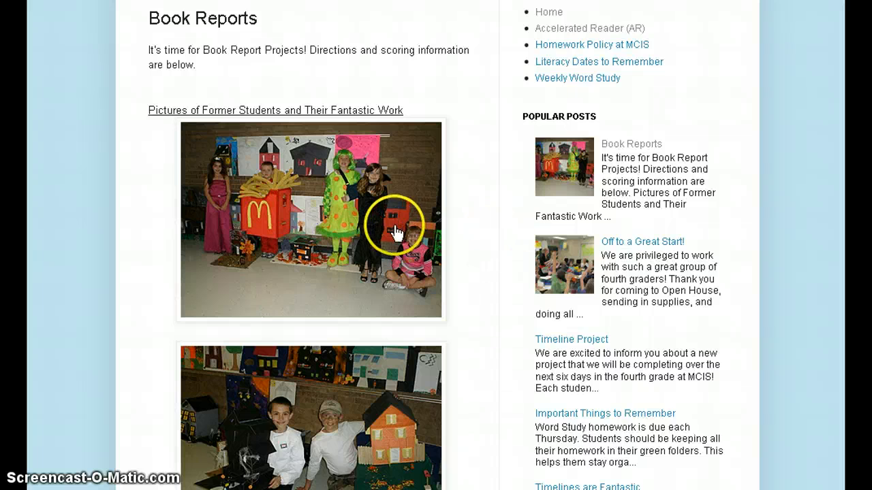
scroll(381, 247, down, 3)
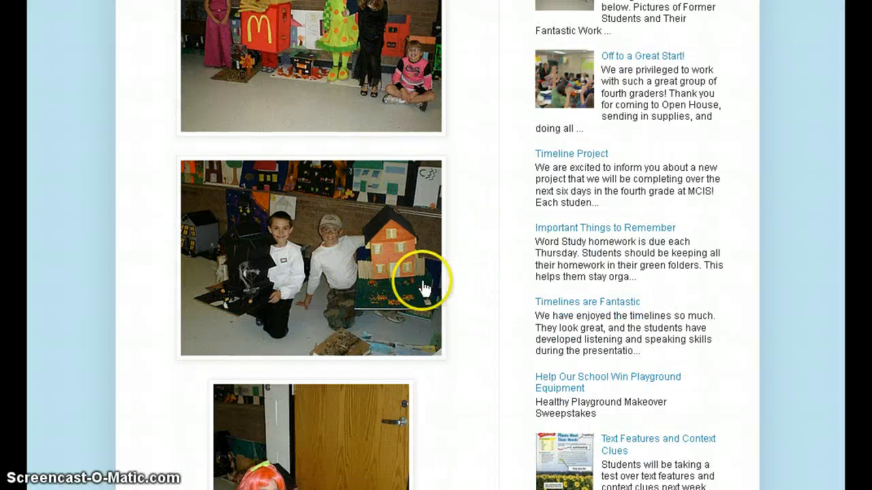
scroll(461, 220, up, 3)
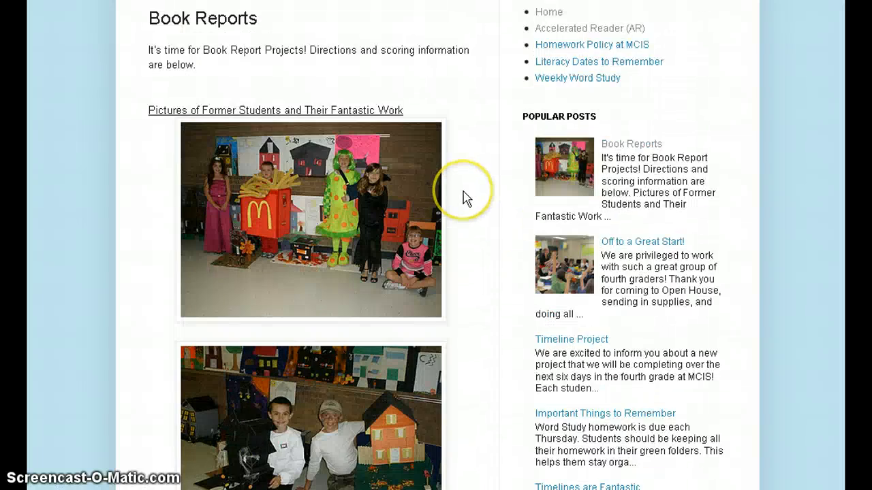
scroll(467, 198, down, 6)
scroll(462, 198, down, 15)
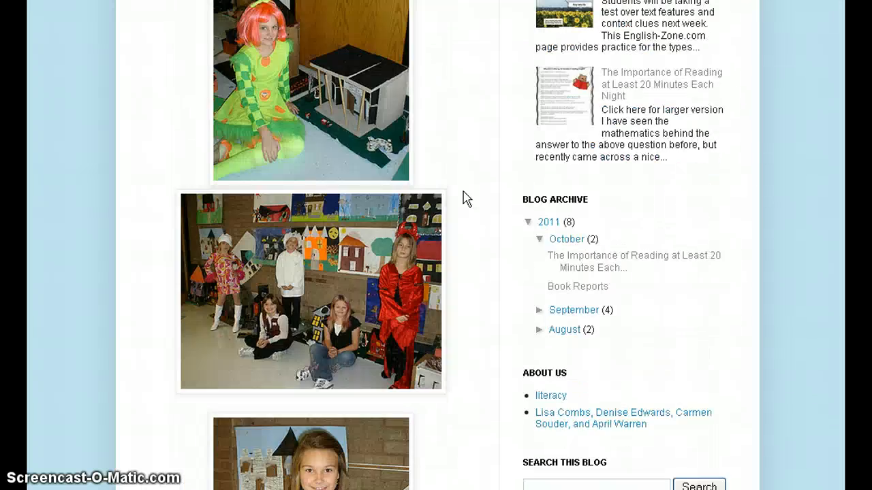
scroll(467, 199, down, 2)
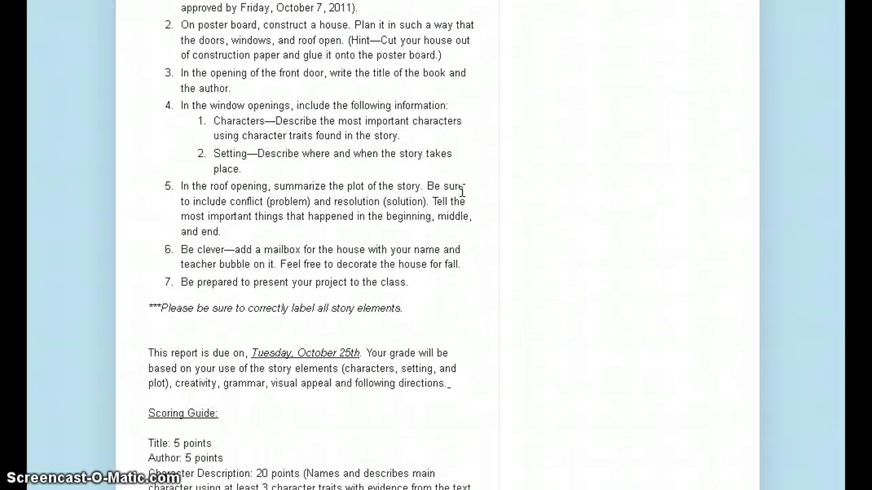
scroll(463, 196, down, 4)
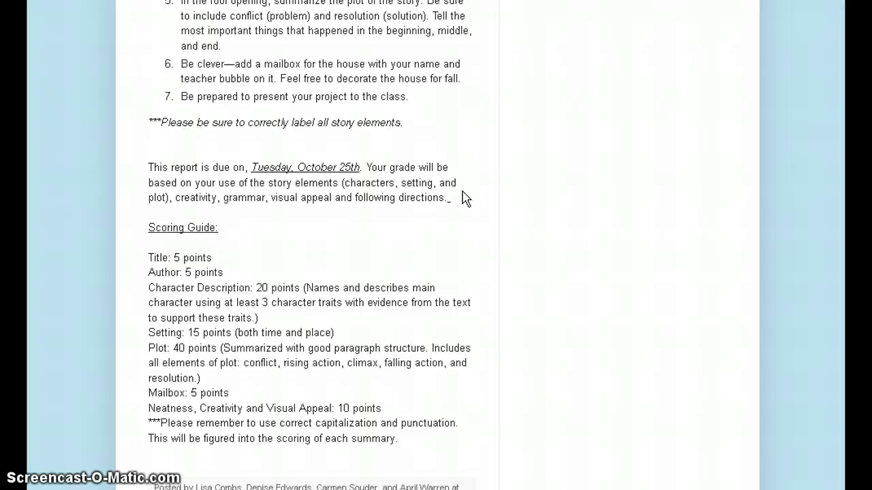
scroll(463, 197, down, 4)
Scroll back up to the top of the Book Reports post.
scroll(470, 194, up, 4)
click(477, 190)
scroll(307, 245, up, 14)
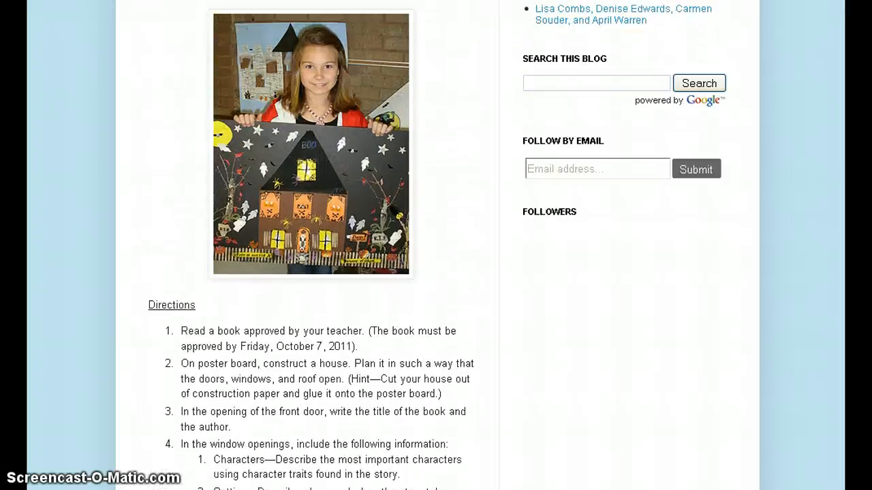
scroll(306, 245, up, 15)
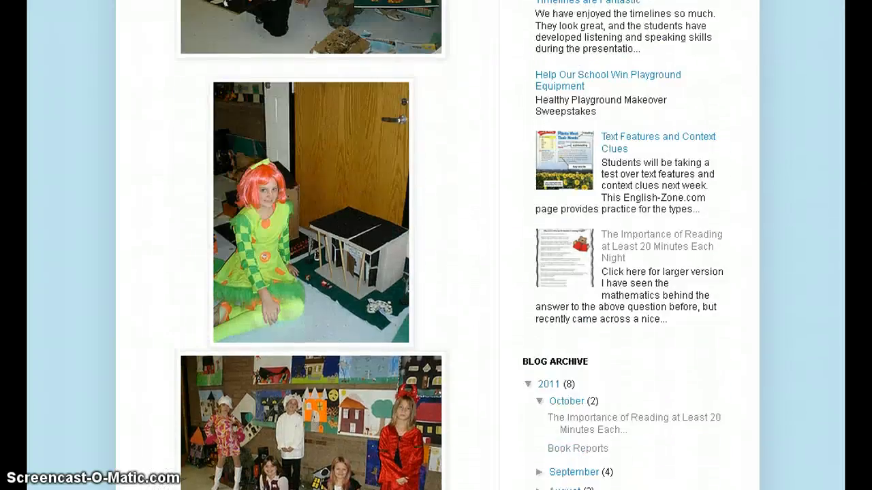
scroll(306, 245, up, 13)
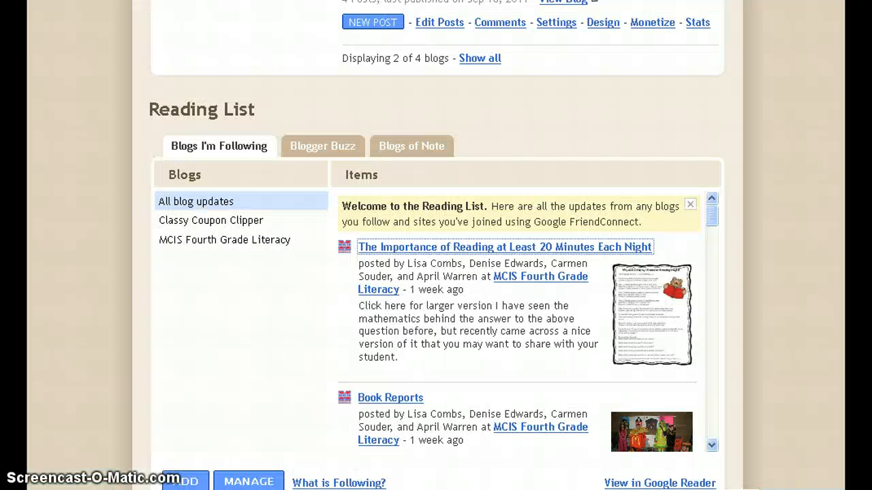
scroll(402, 172, up, 5)
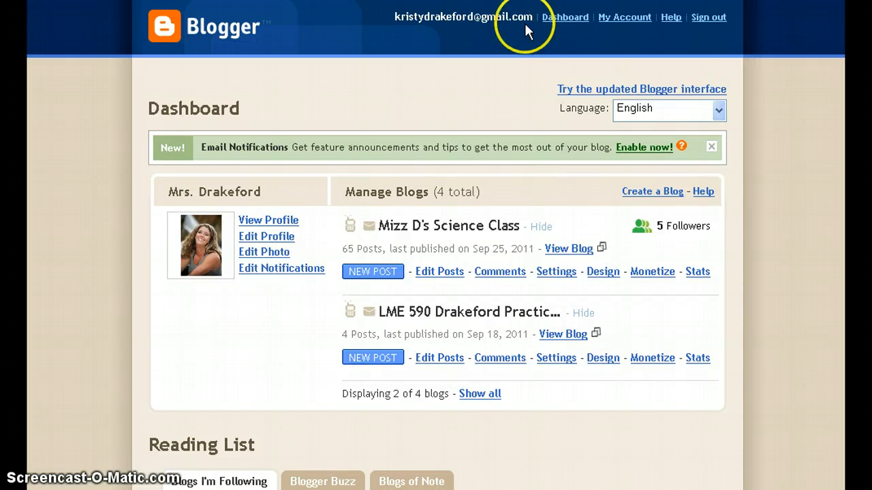
click(569, 17)
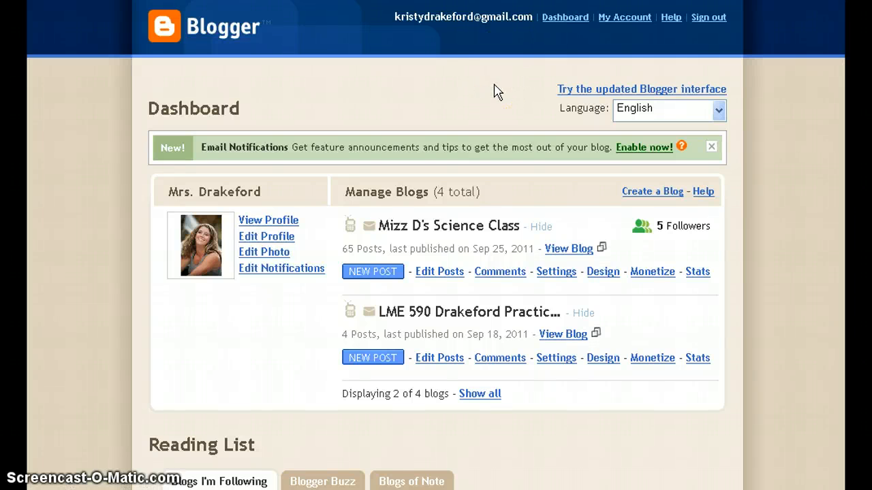
click(676, 89)
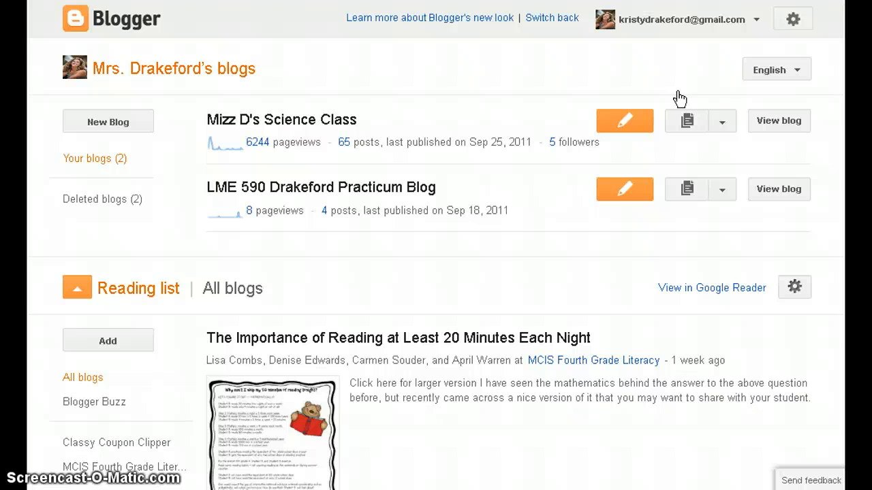
click(555, 17)
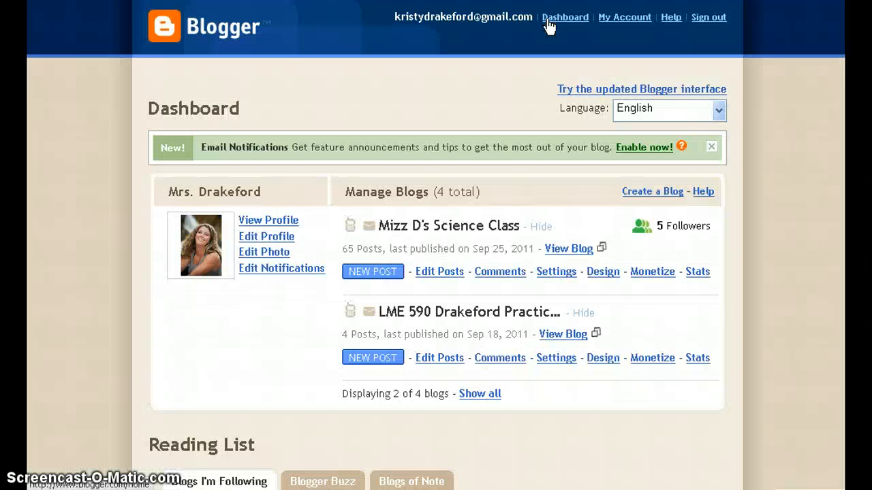
Create a new blog titled MCIS blog at the available address mcisblog.blogspot.com, passing word verification.
click(665, 192)
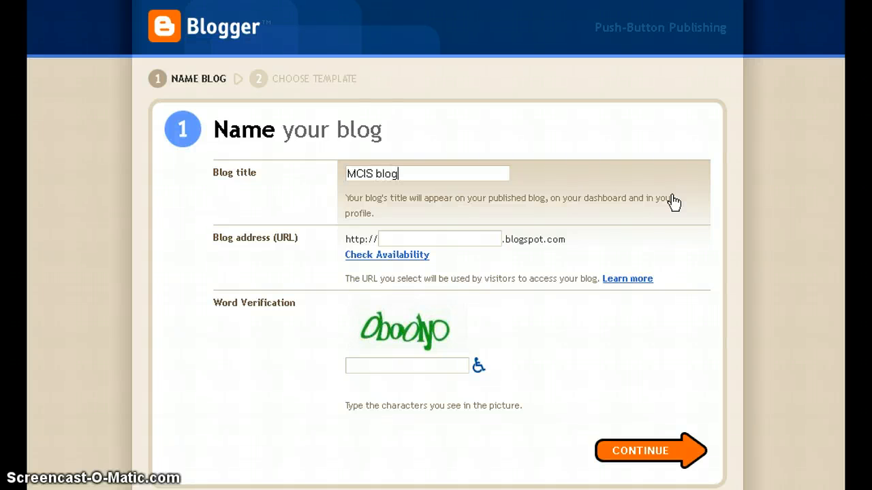
click(451, 233)
text(mcisblog)
click(399, 254)
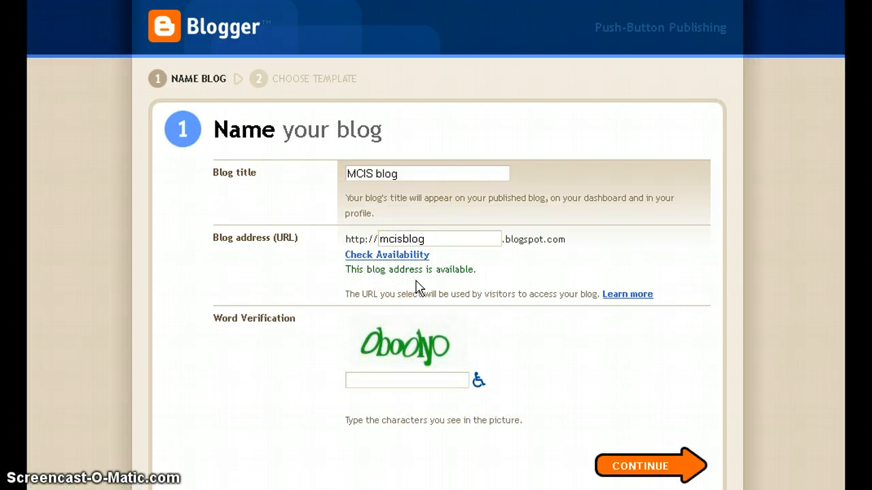
click(404, 378)
click(624, 467)
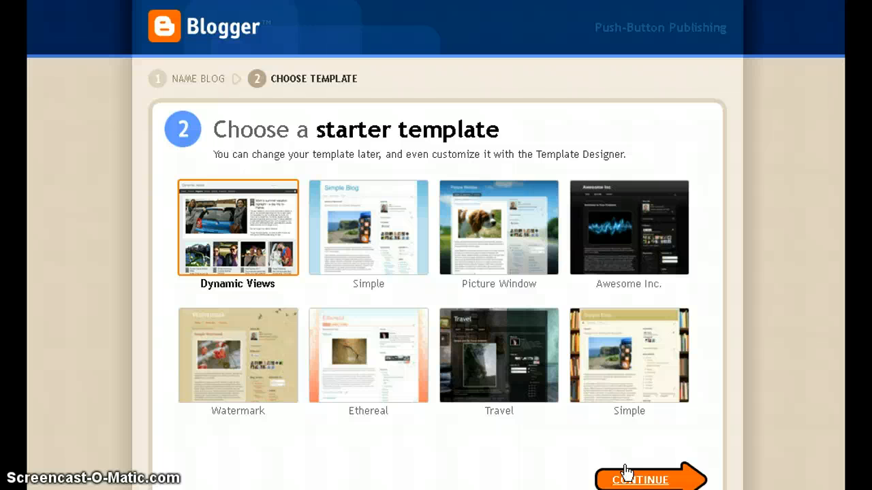
Create the blog with the Picture Window template and open its Background settings in Template Designer.
click(503, 269)
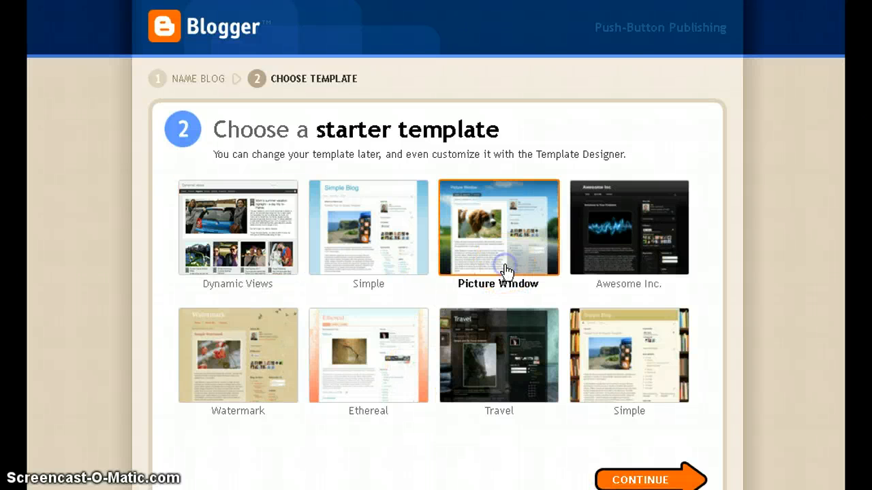
click(635, 478)
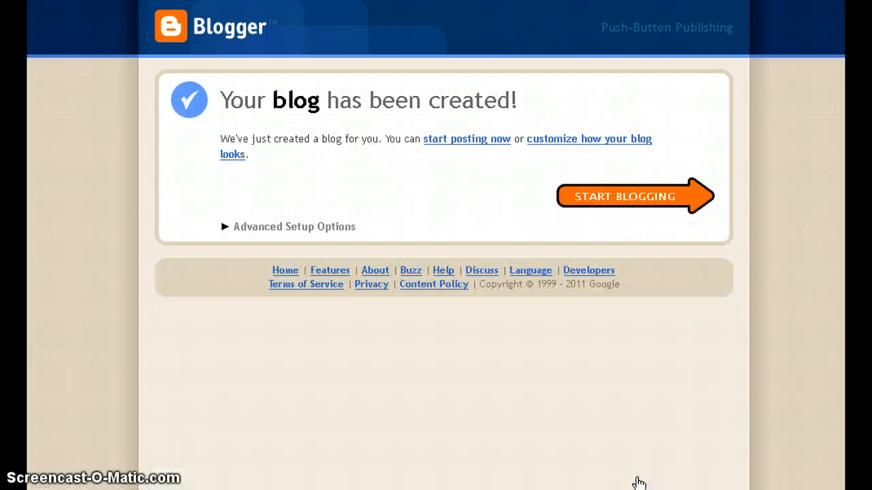
click(566, 143)
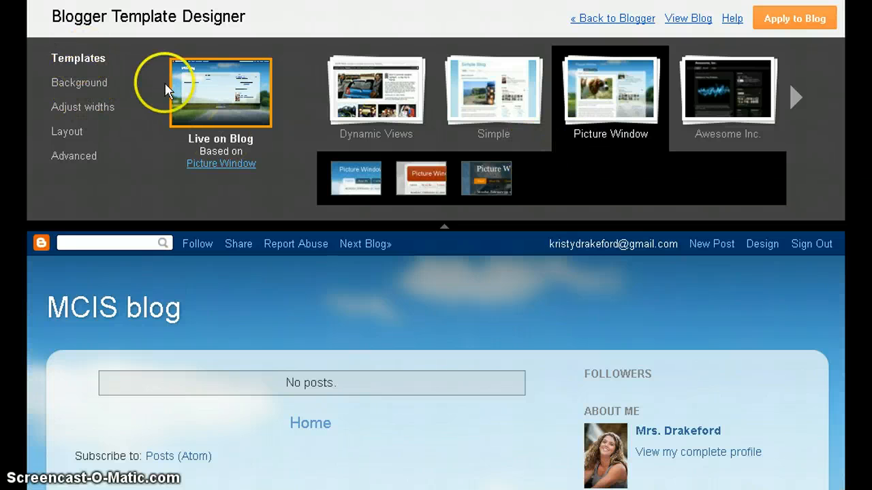
click(82, 84)
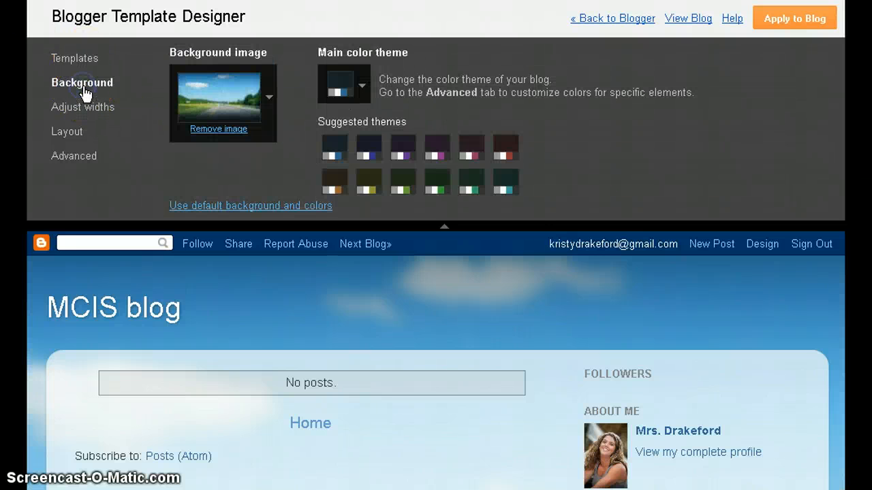
Browse the background image categories and set the Hobbies & Crafts glue-bottle image as background.
click(268, 98)
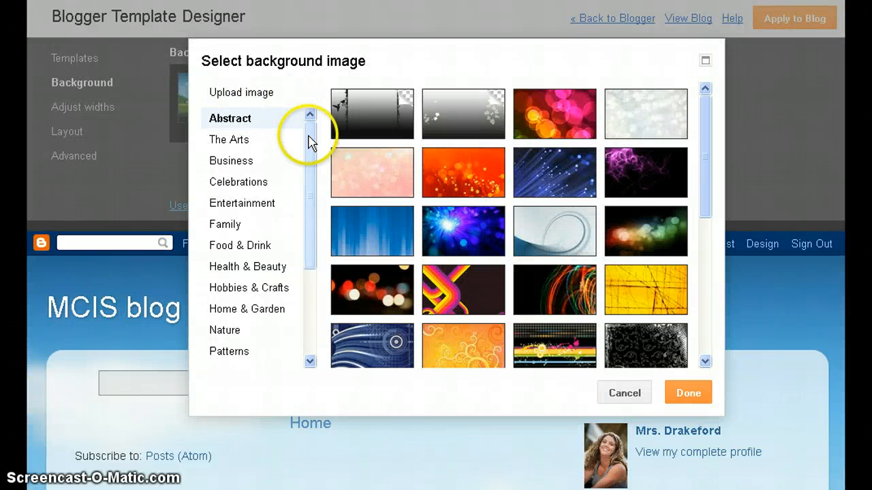
drag(307, 146, 317, 115)
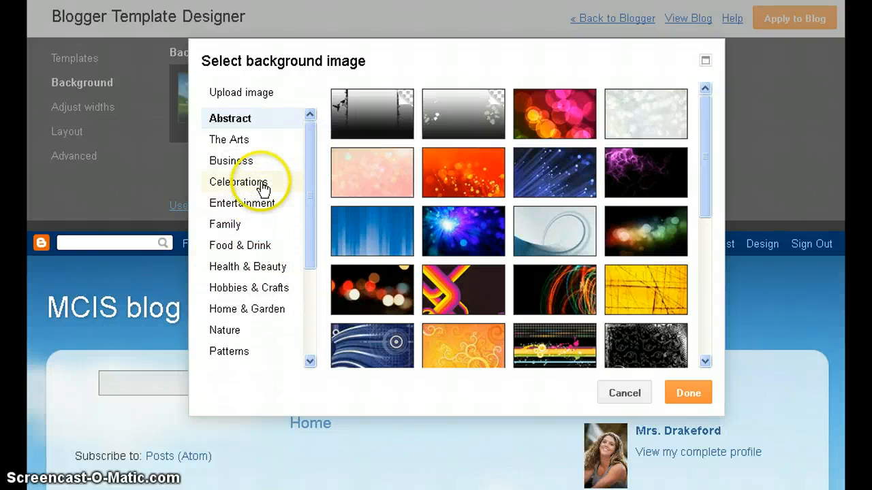
click(263, 143)
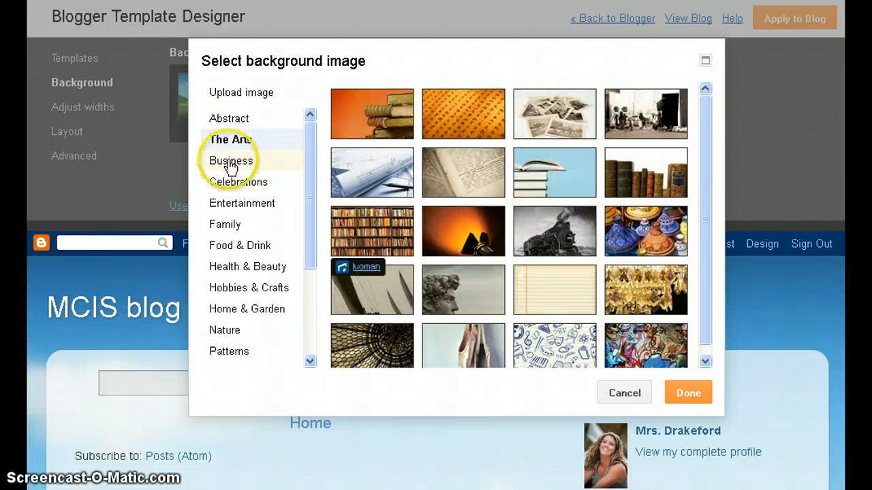
click(234, 120)
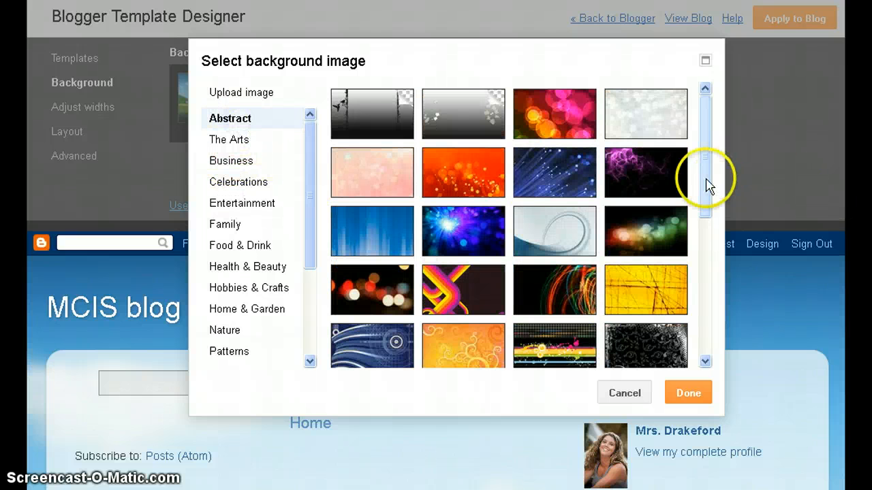
drag(704, 185, 699, 345)
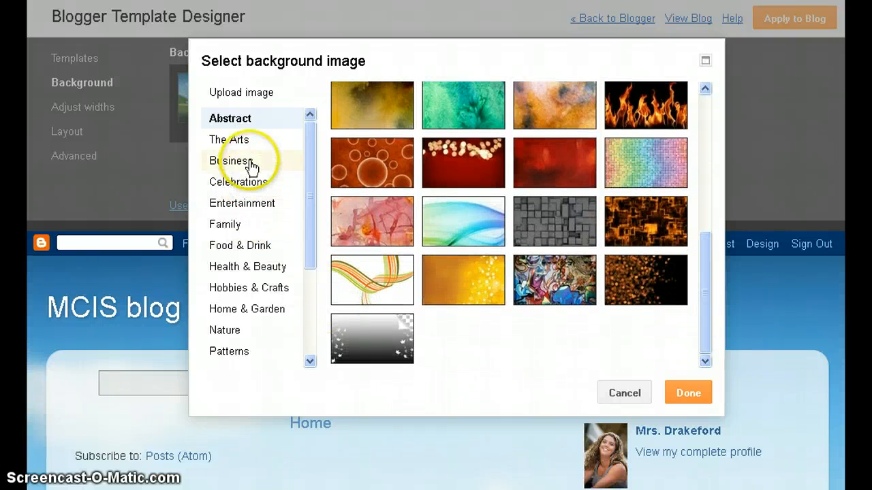
click(249, 288)
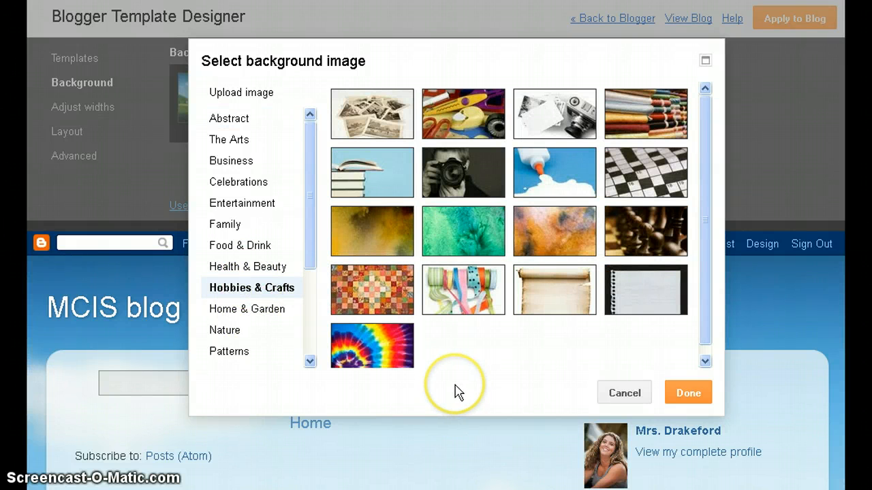
click(555, 174)
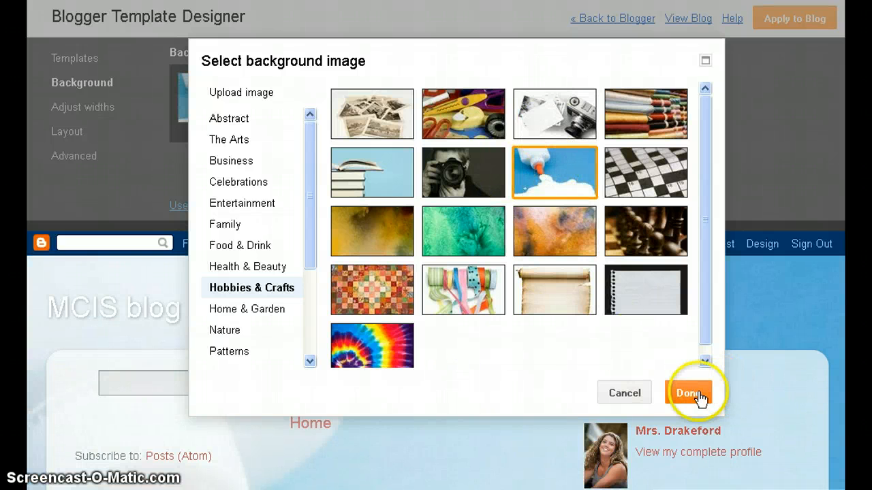
click(690, 393)
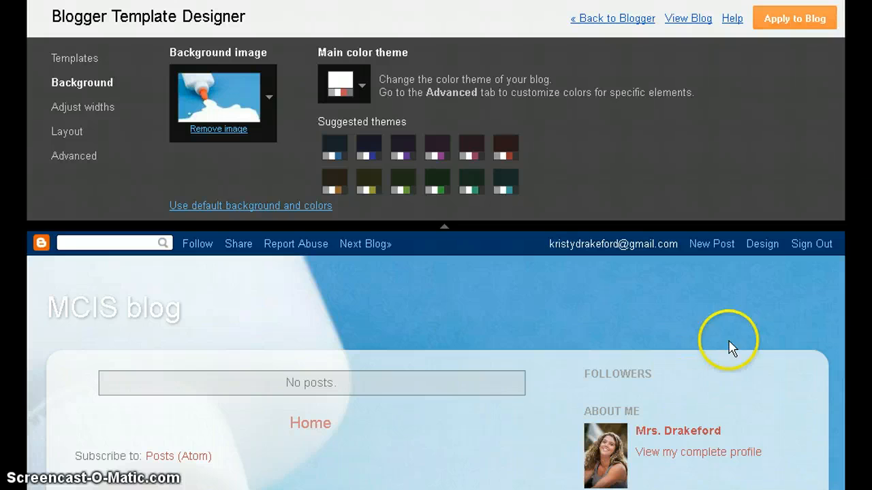
Try the blue, teal, dark red and olive suggested themes, then settle on a green one.
scroll(843, 410, down, 3)
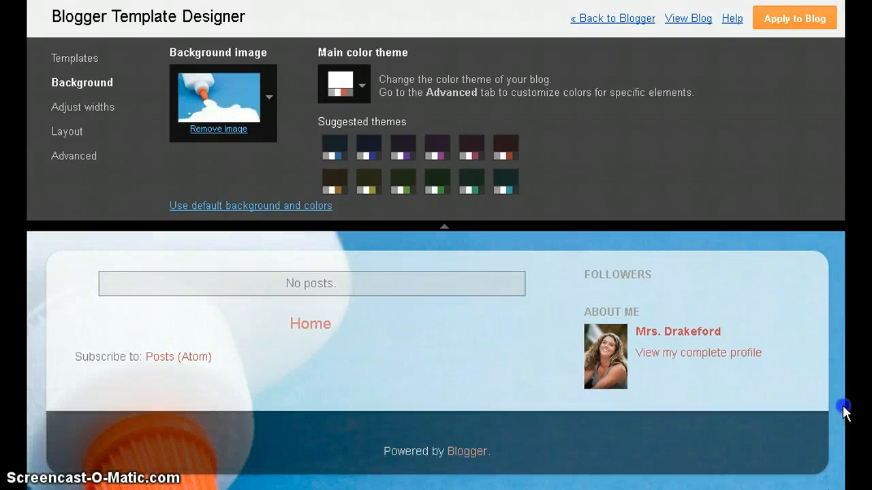
drag(843, 411, 841, 313)
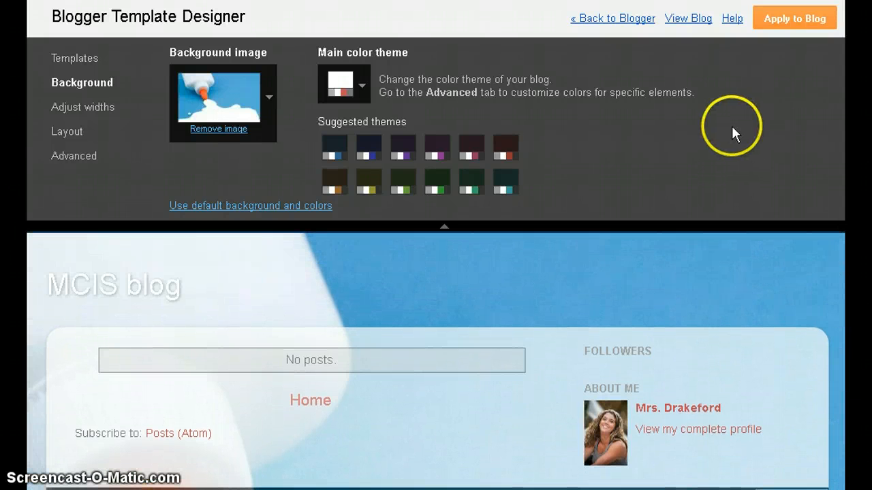
click(398, 185)
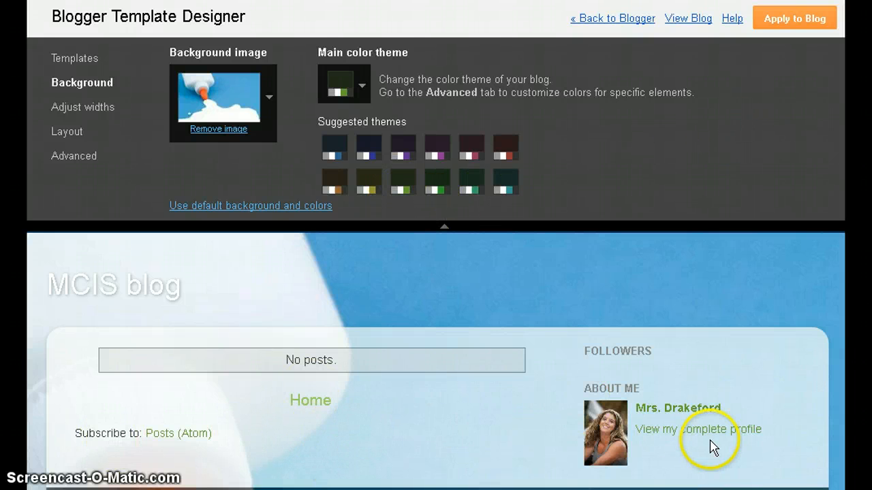
click(371, 144)
click(468, 182)
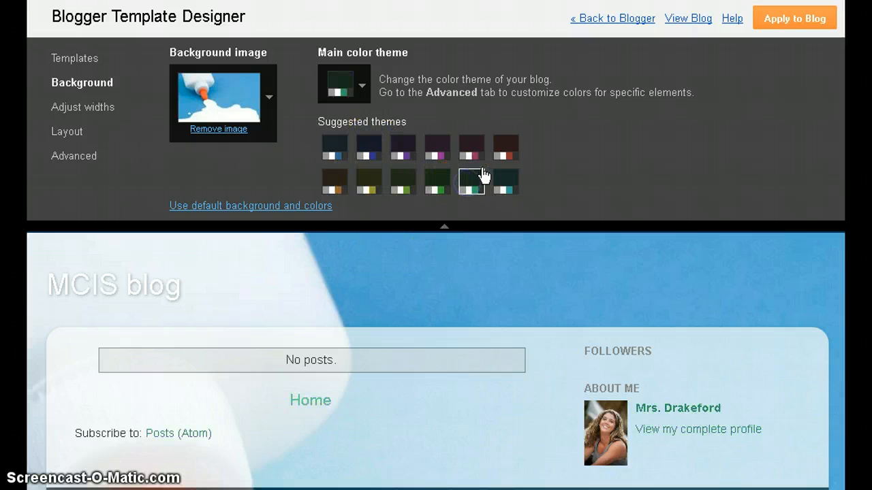
click(507, 143)
click(403, 184)
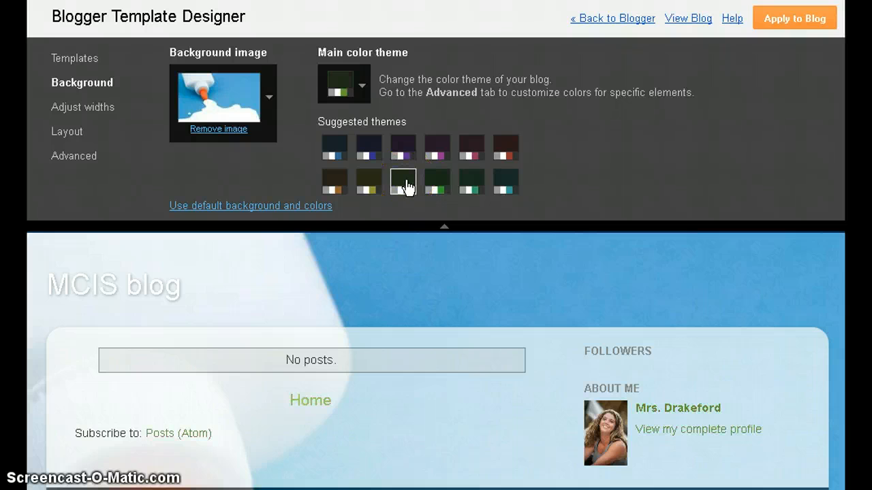
click(369, 183)
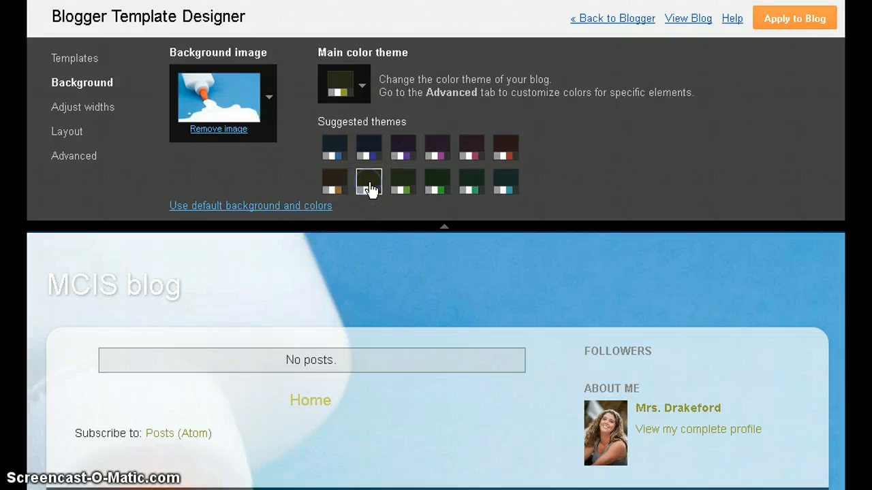
click(435, 184)
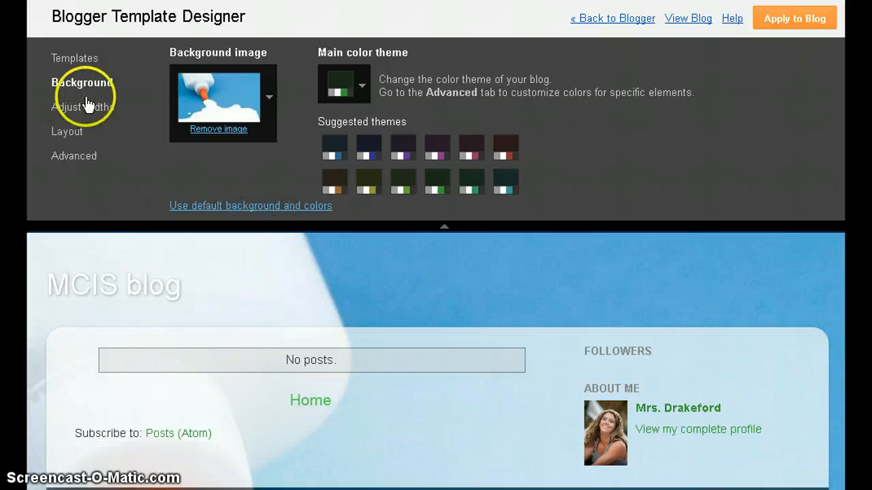
In Layout, try the single full-width footer, then return to the two-column footer layout.
click(102, 114)
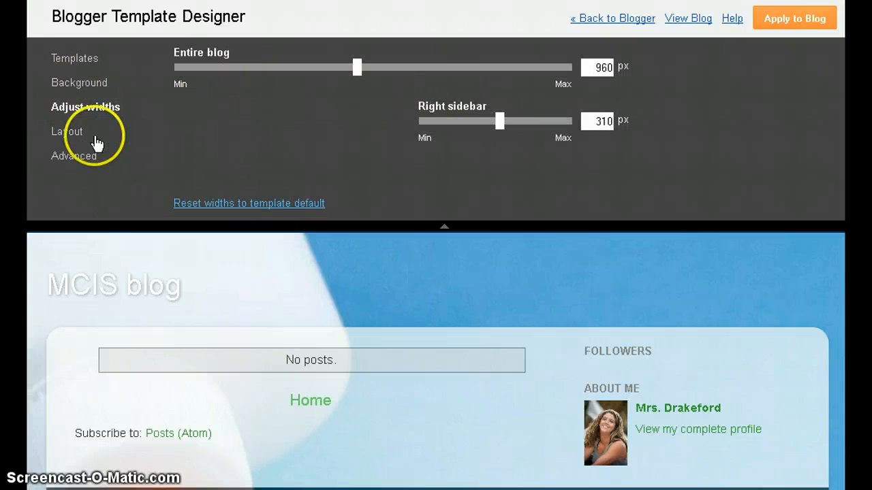
click(71, 133)
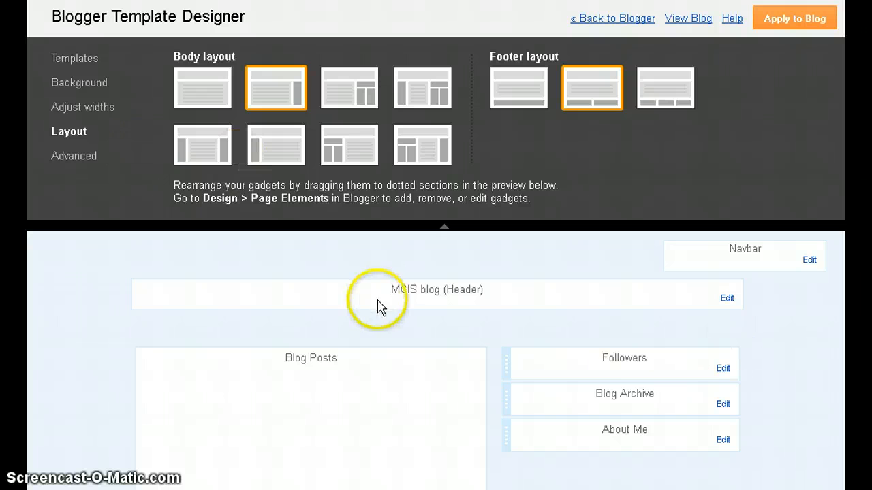
scroll(343, 398, down, 3)
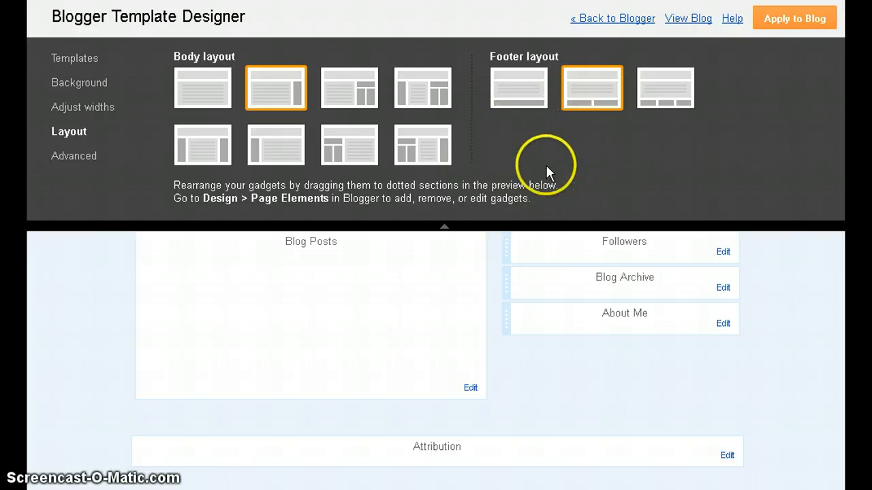
click(536, 95)
scroll(491, 296, down, 3)
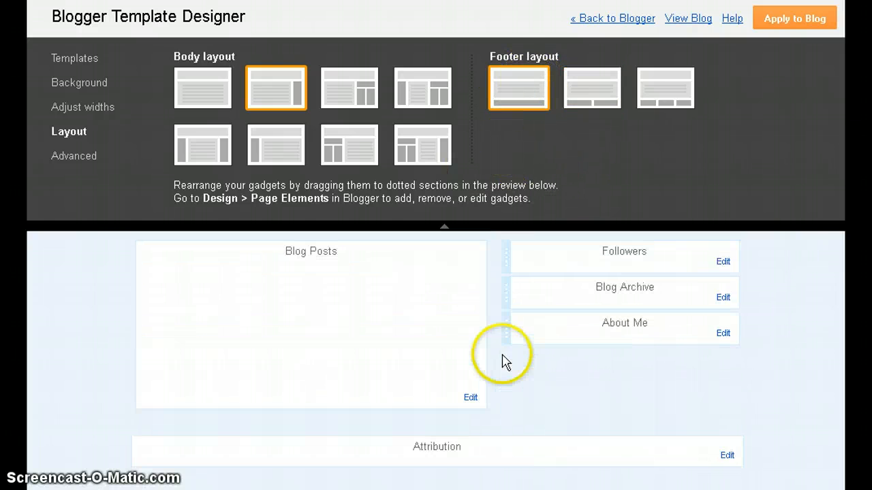
scroll(593, 352, up, 3)
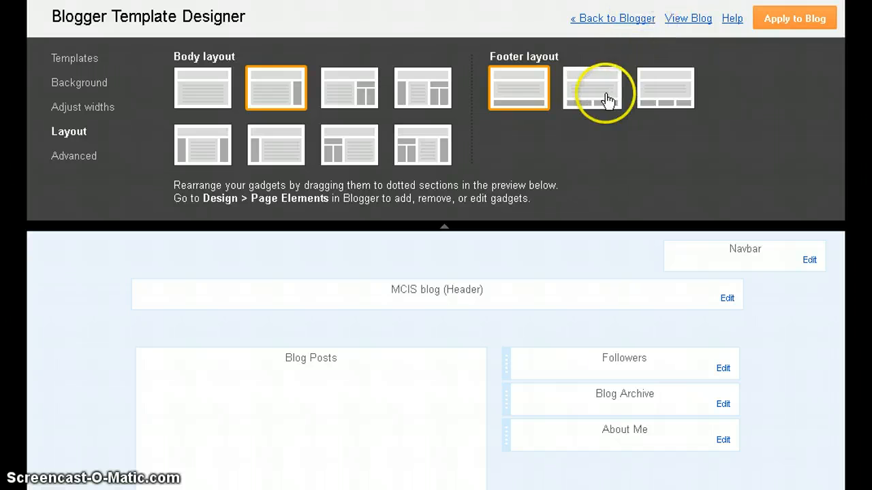
click(598, 96)
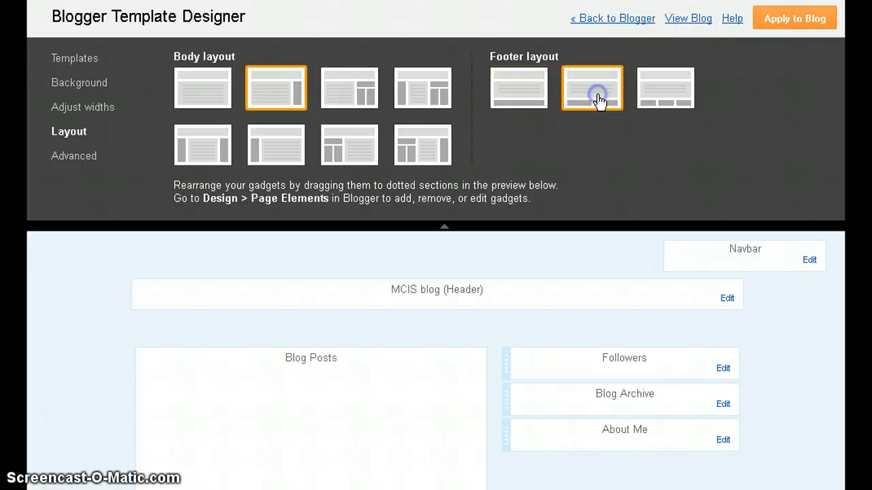
Make the blog title dark blue (#333399) in Merriweather and apply the template to the blog.
click(79, 156)
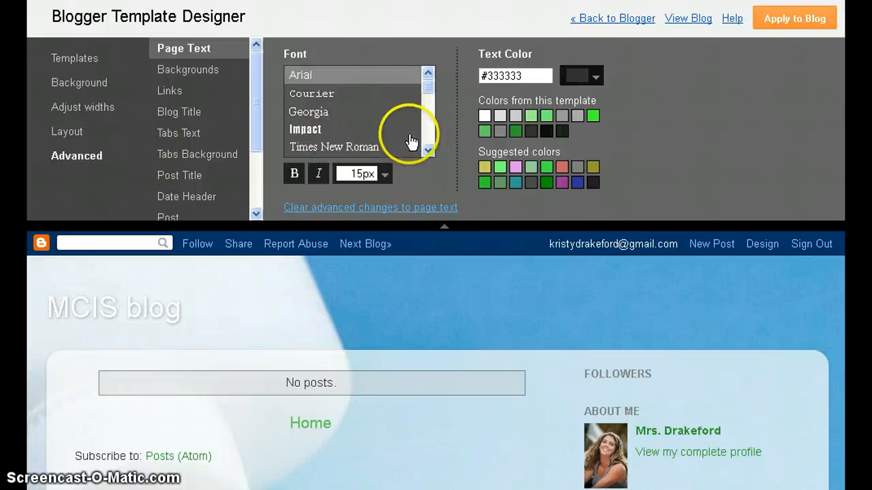
click(175, 71)
click(175, 90)
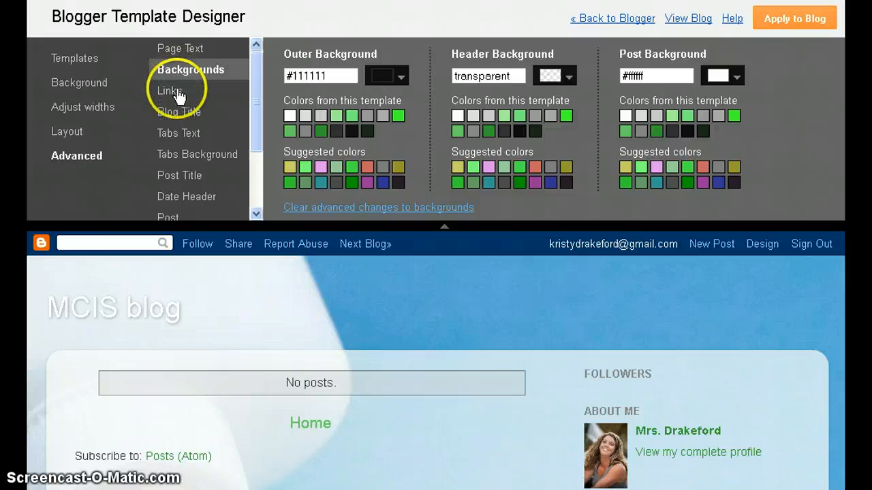
click(178, 119)
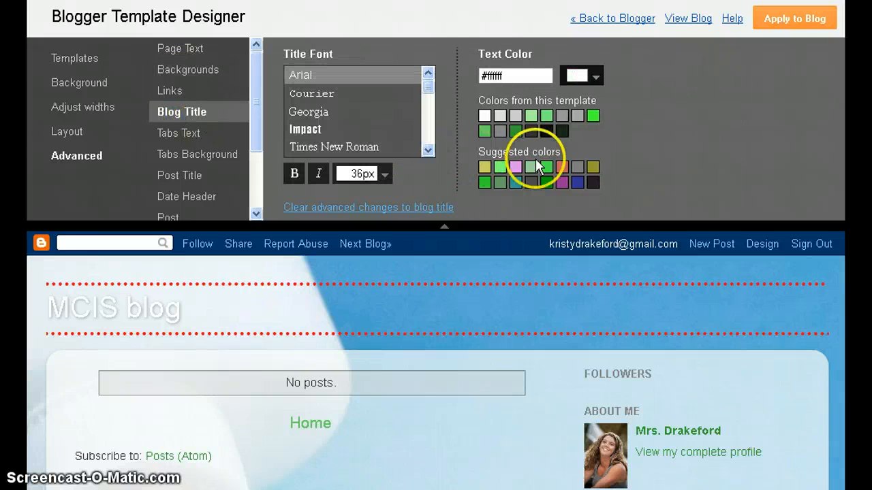
click(500, 168)
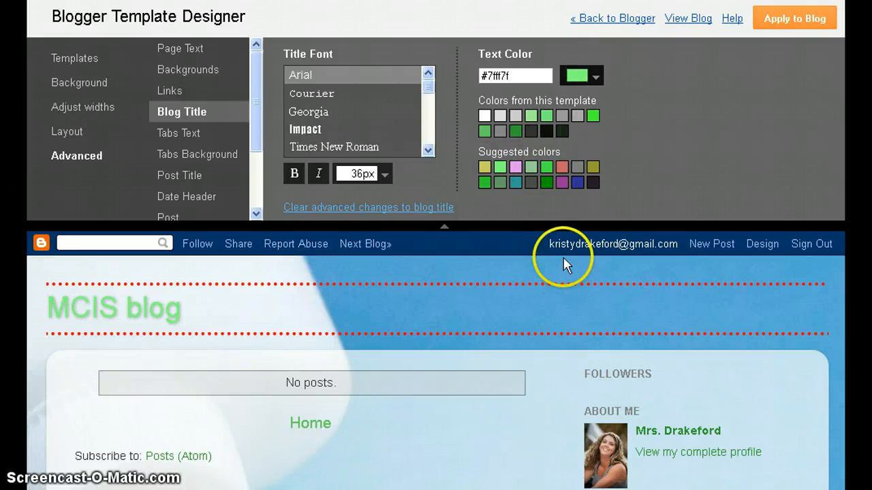
click(577, 183)
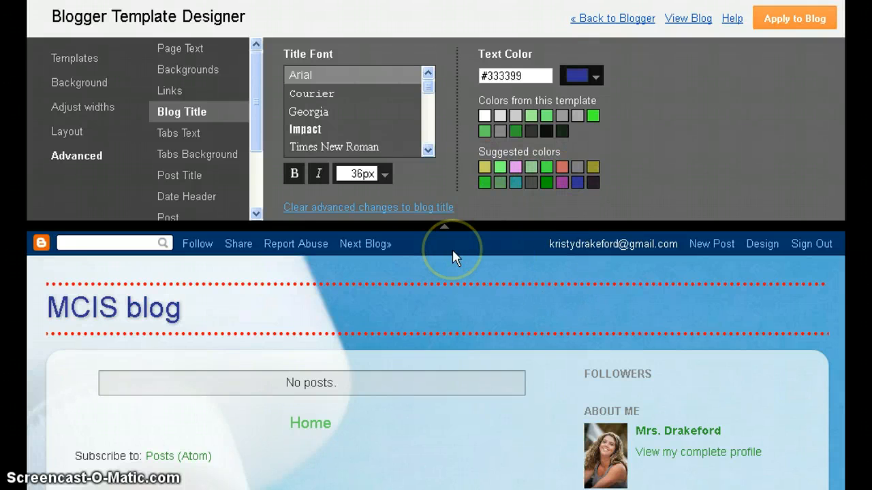
drag(427, 87, 431, 124)
click(346, 118)
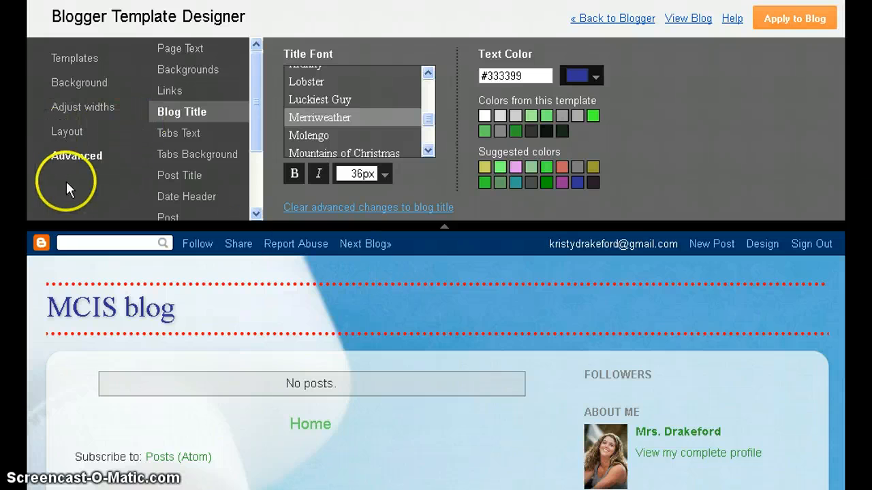
click(809, 36)
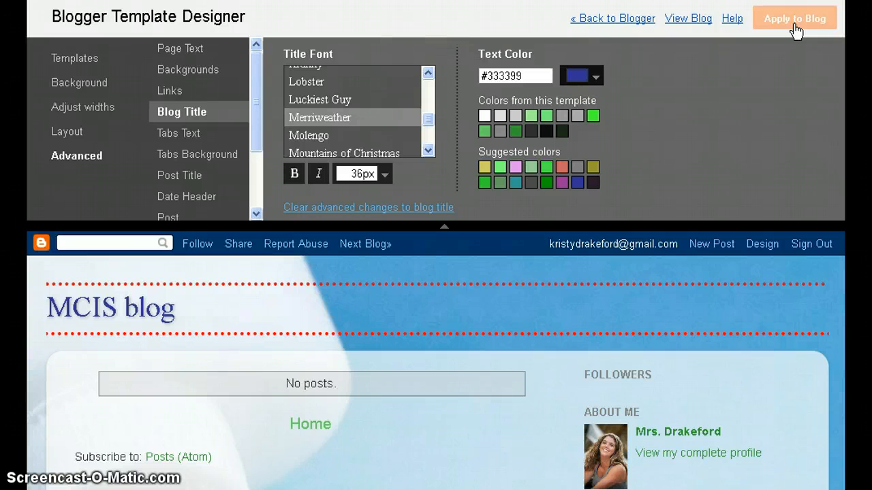
Add a Search Box gadget to the sidebar that searches this blog and linked pages, not The Web.
click(623, 19)
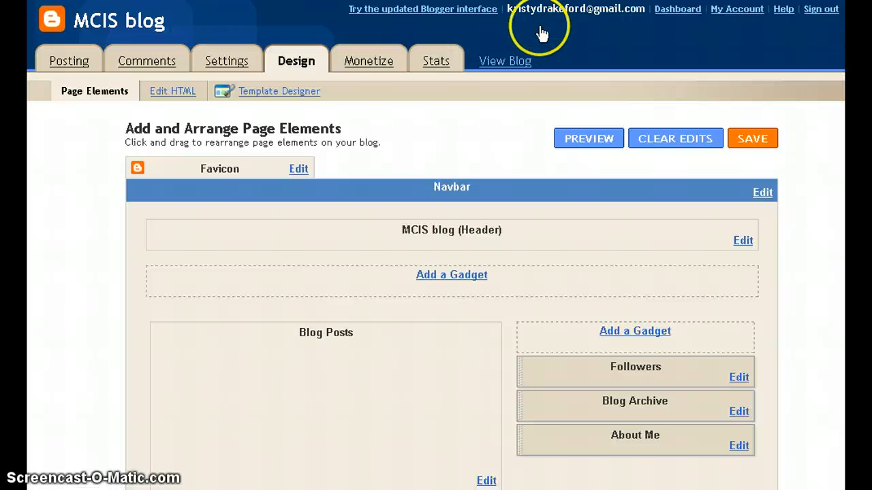
click(642, 338)
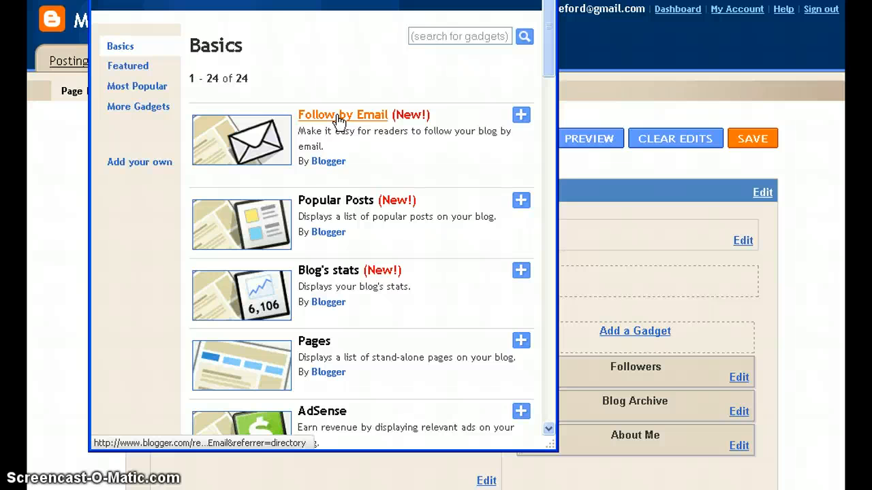
drag(551, 72, 552, 164)
click(520, 108)
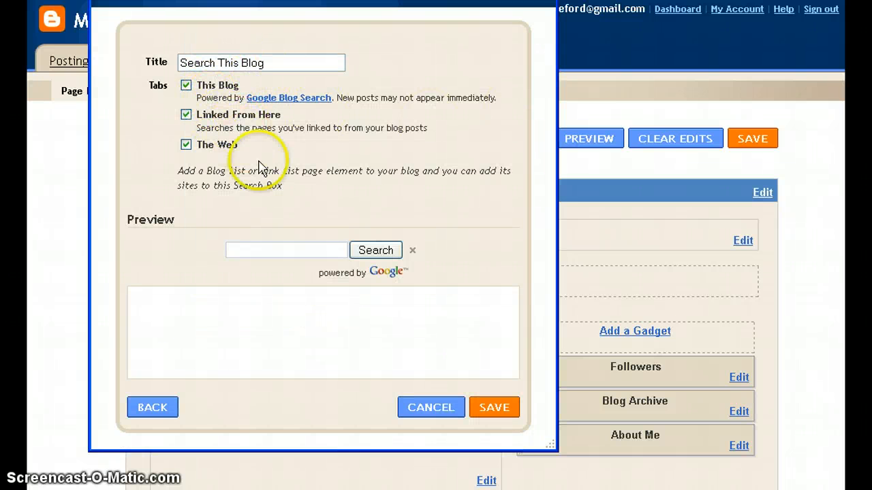
click(186, 115)
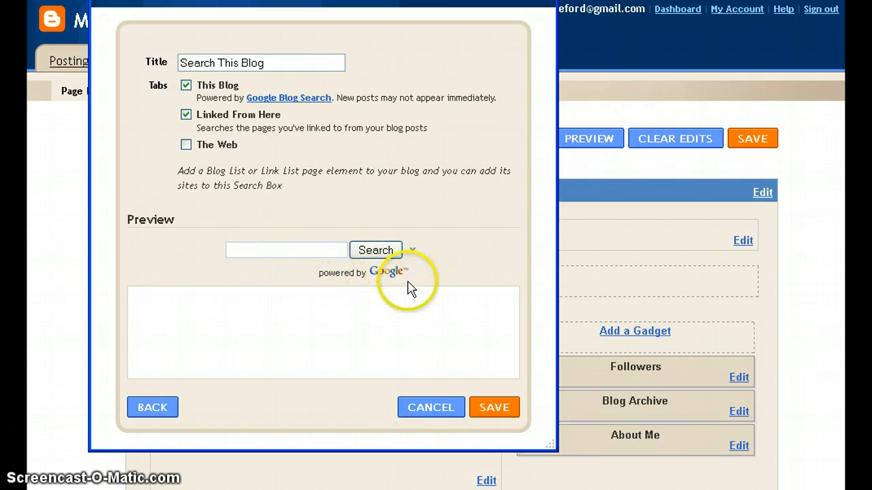
click(494, 408)
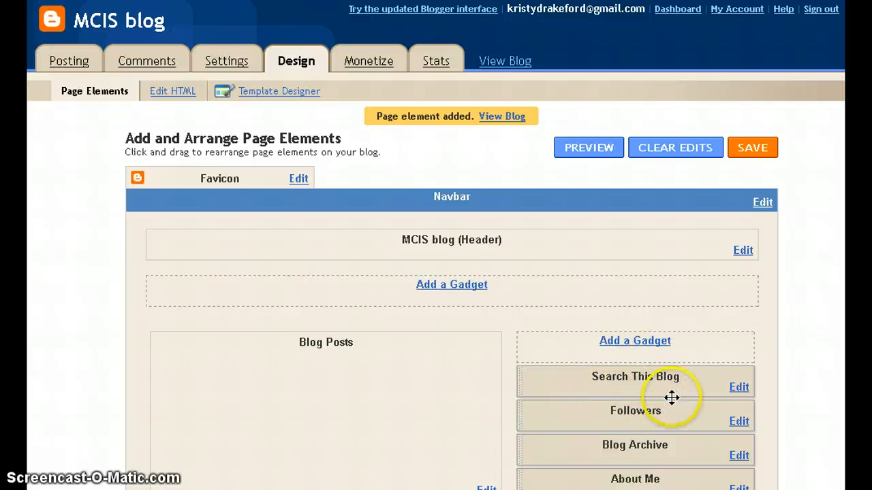
Drag About Me out of the sidebar below Blog Posts, then drop Followers beneath it.
scroll(671, 398, down, 3)
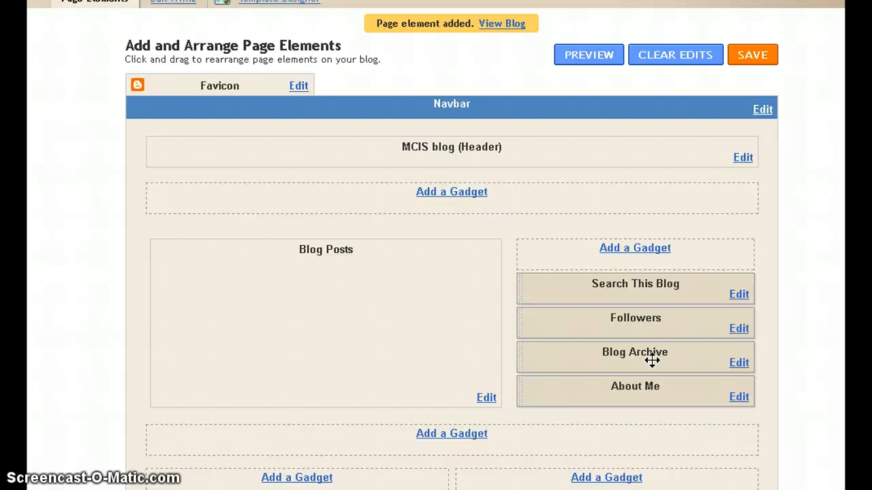
click(632, 382)
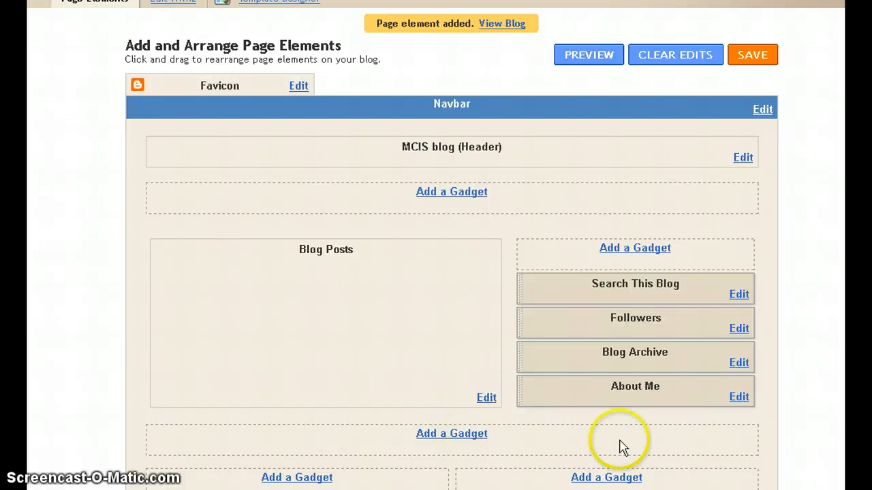
drag(648, 390, 454, 473)
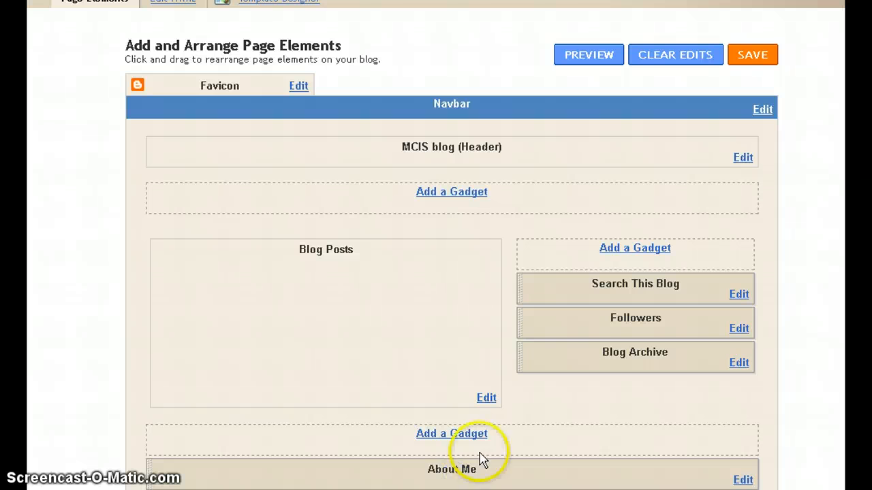
click(589, 304)
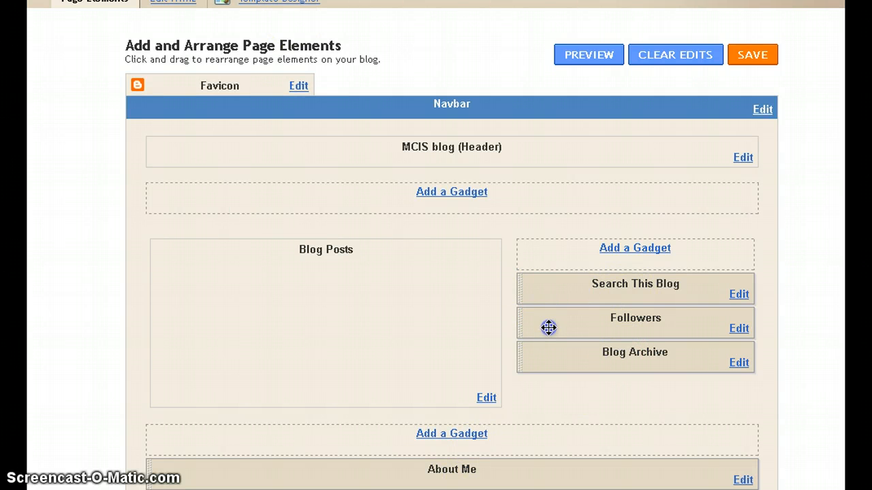
drag(548, 327, 391, 481)
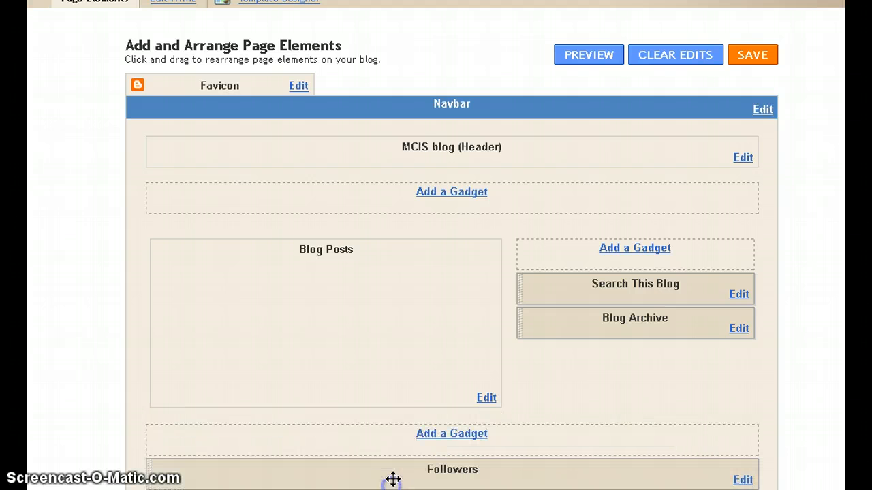
scroll(451, 245, down, 3)
drag(472, 314, 484, 340)
scroll(800, 259, up, 2)
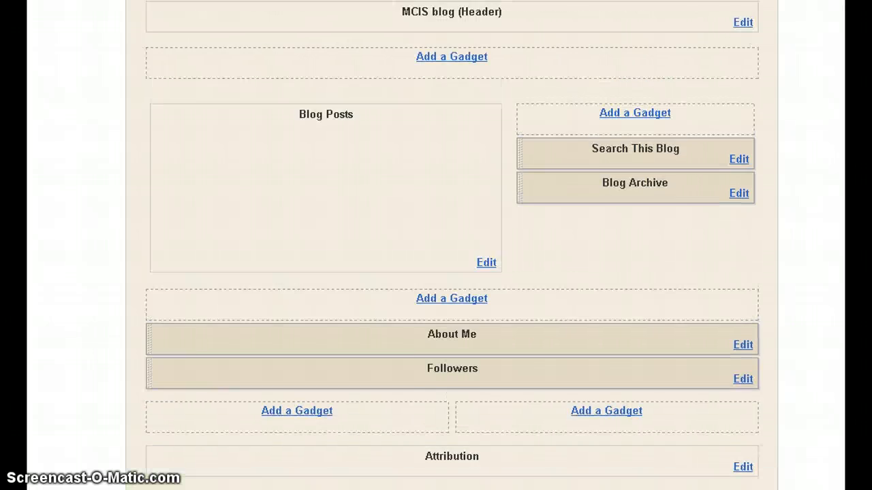
Add the Share it social-sharing gadget to the top of the sidebar, above Search This Blog.
click(635, 194)
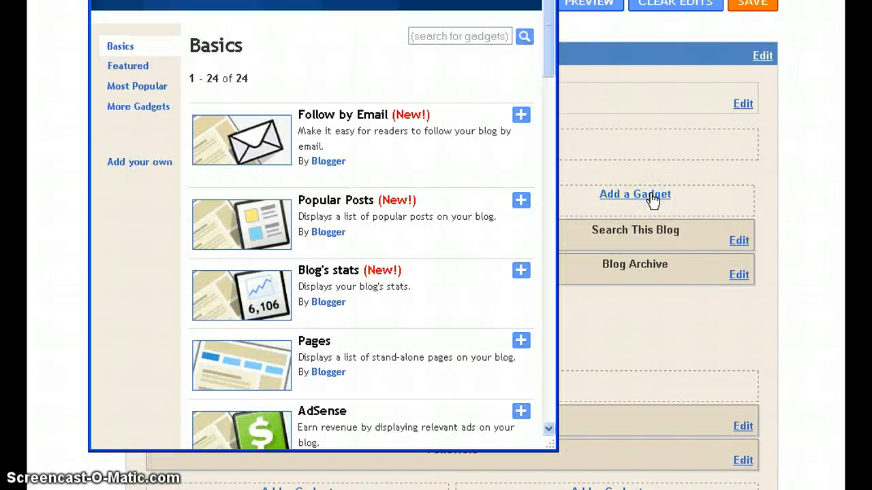
click(131, 108)
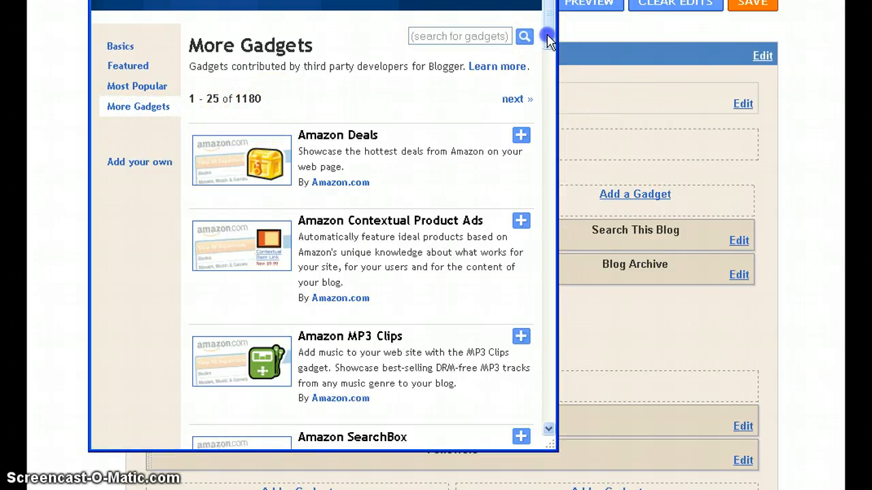
drag(549, 34, 541, 174)
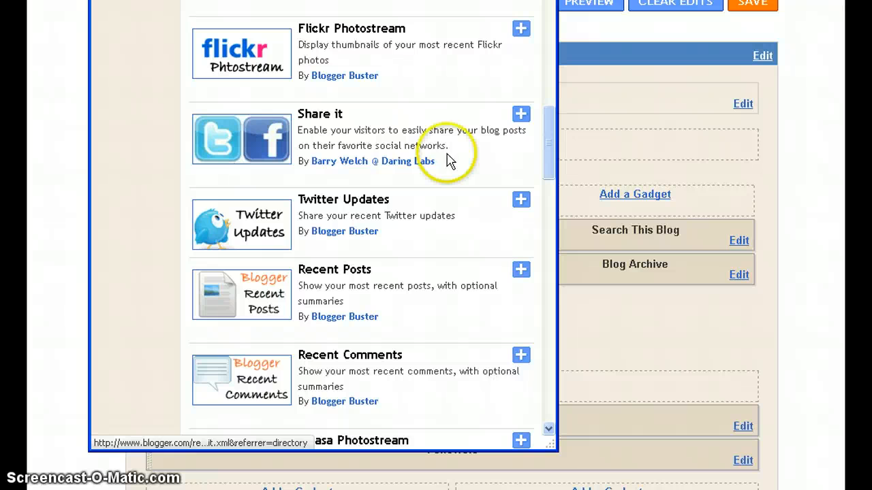
click(521, 114)
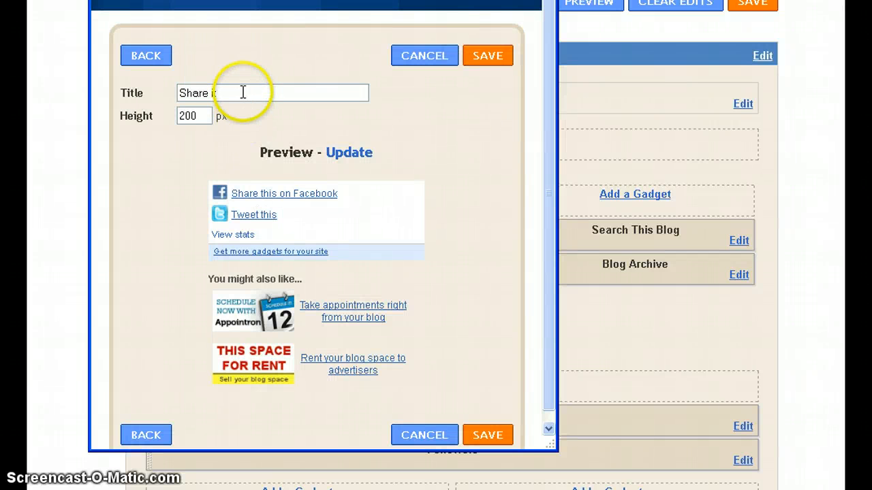
click(227, 93)
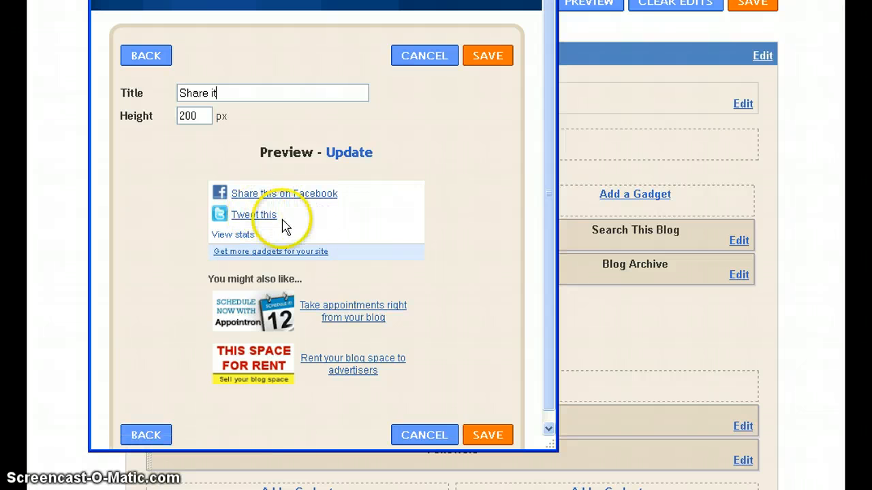
click(490, 440)
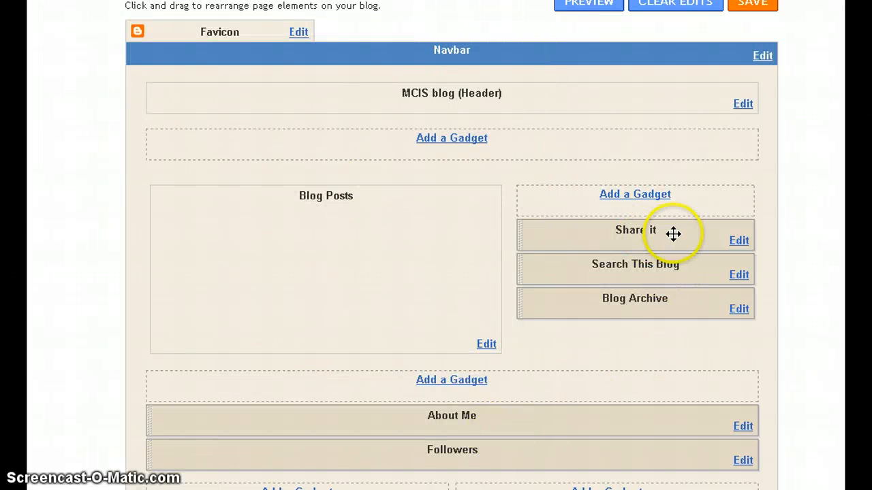
drag(672, 275, 672, 236)
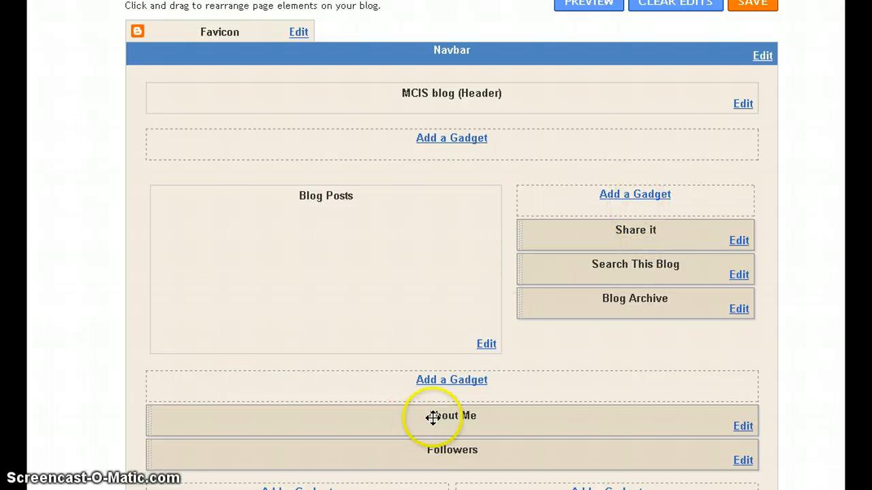
Browse the Featured and Most Popular categories in the Add a Gadget gallery.
click(461, 137)
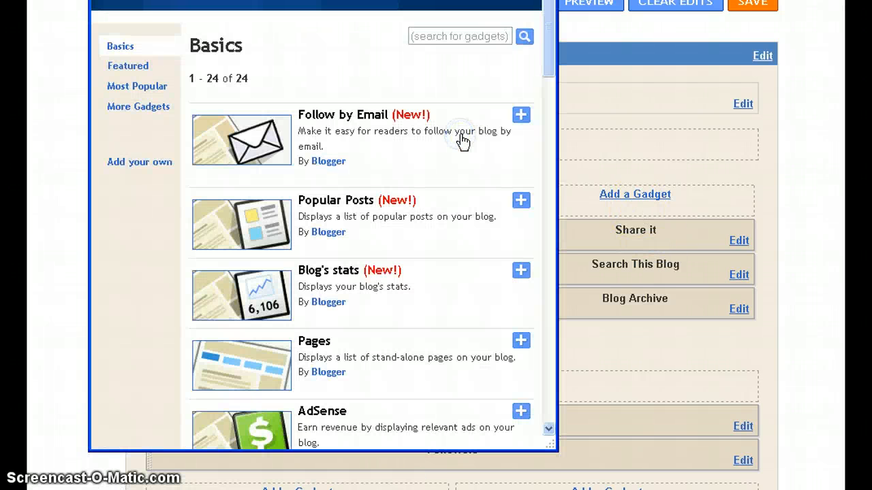
click(129, 68)
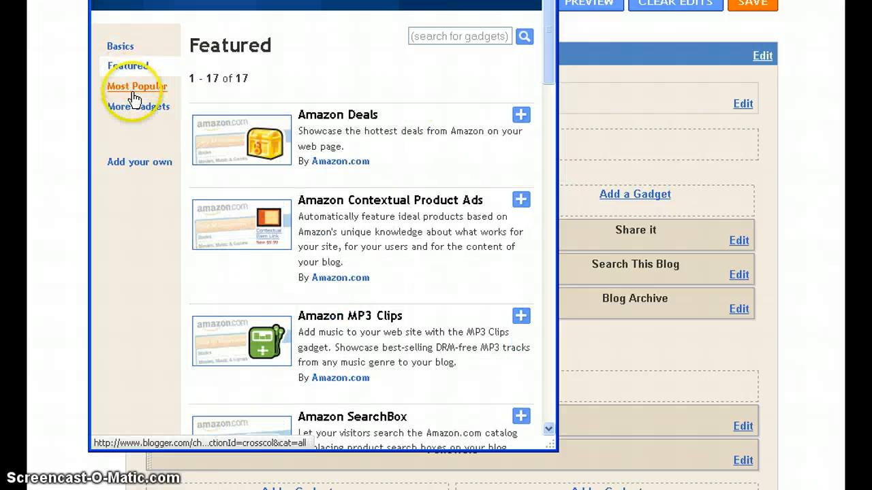
drag(550, 52, 554, 197)
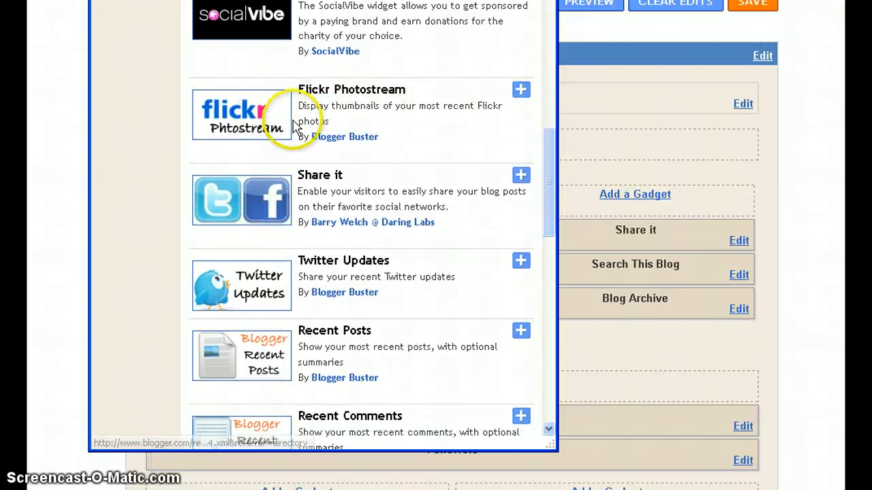
drag(553, 163, 555, 172)
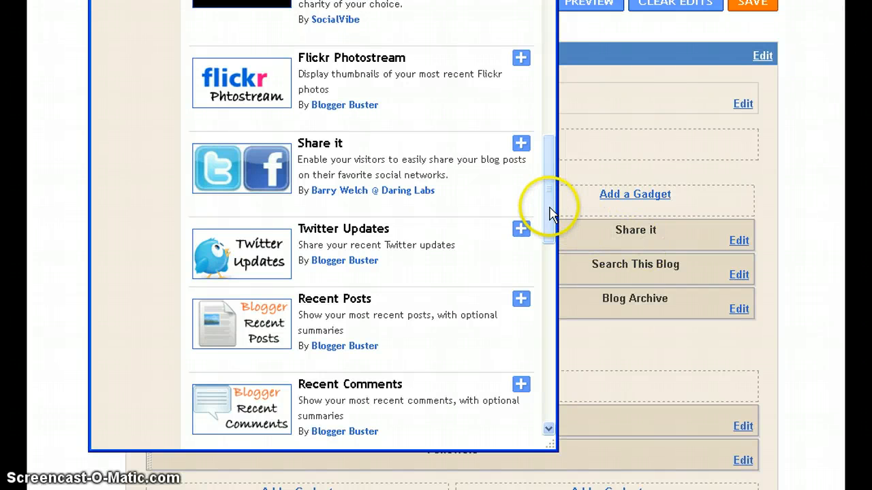
drag(550, 210, 522, 397)
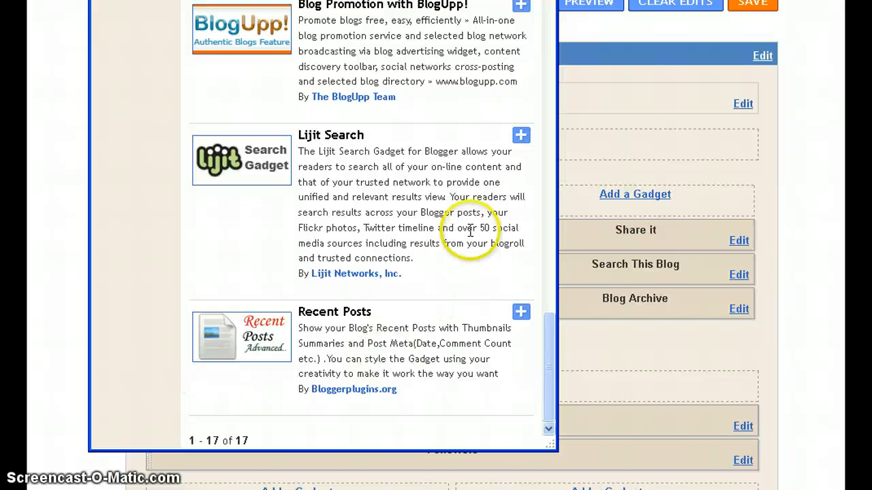
scroll(461, 232, up, 15)
scroll(461, 231, up, 5)
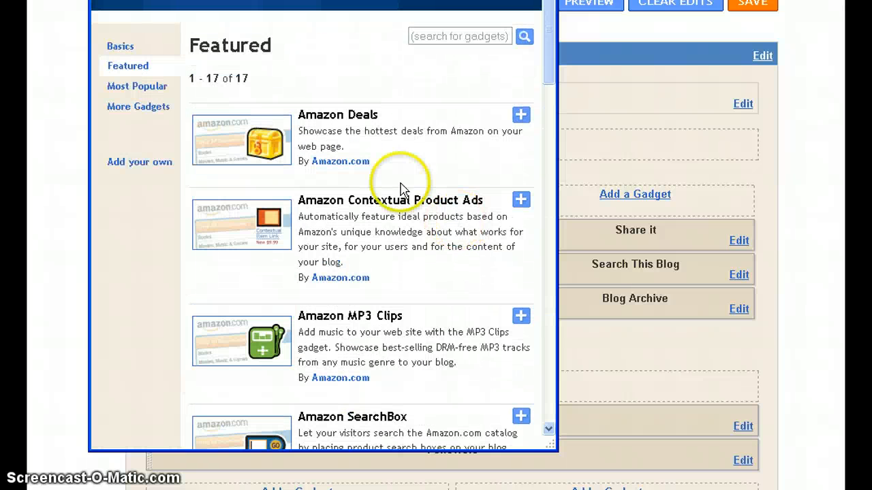
click(136, 87)
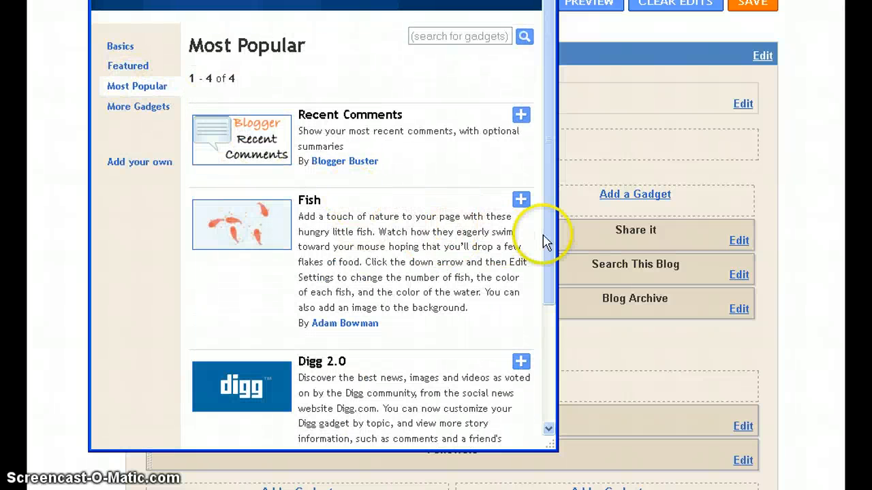
drag(550, 240, 535, 380)
scroll(311, 282, up, 5)
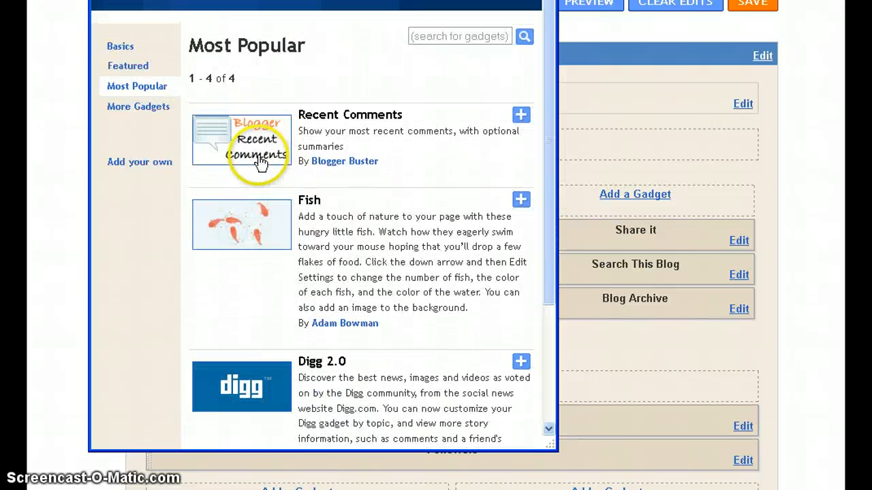
Page through More Gadgets to the third page (51–75 of 1180) and pick Education Quotes.
click(141, 109)
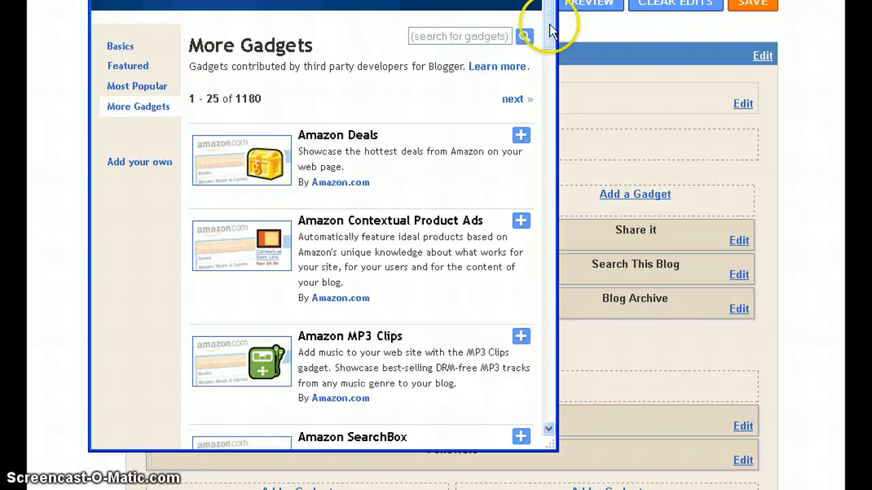
drag(550, 27, 522, 422)
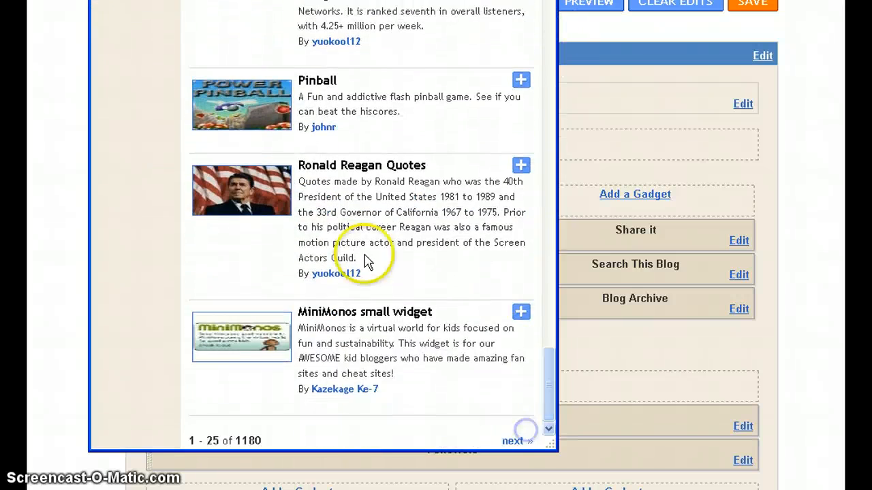
click(512, 440)
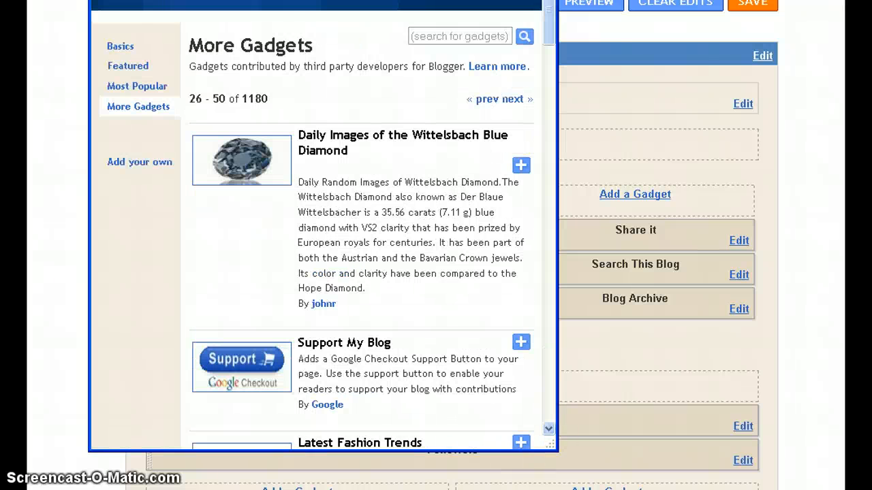
drag(551, 32, 529, 425)
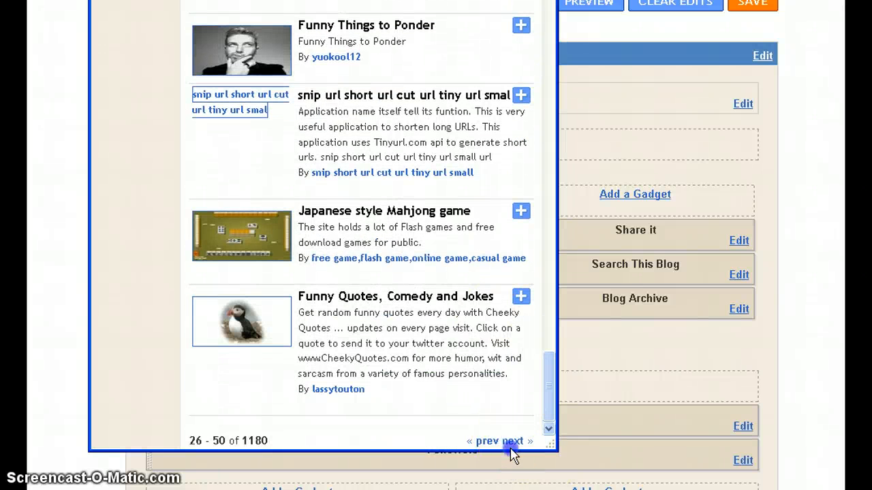
click(512, 442)
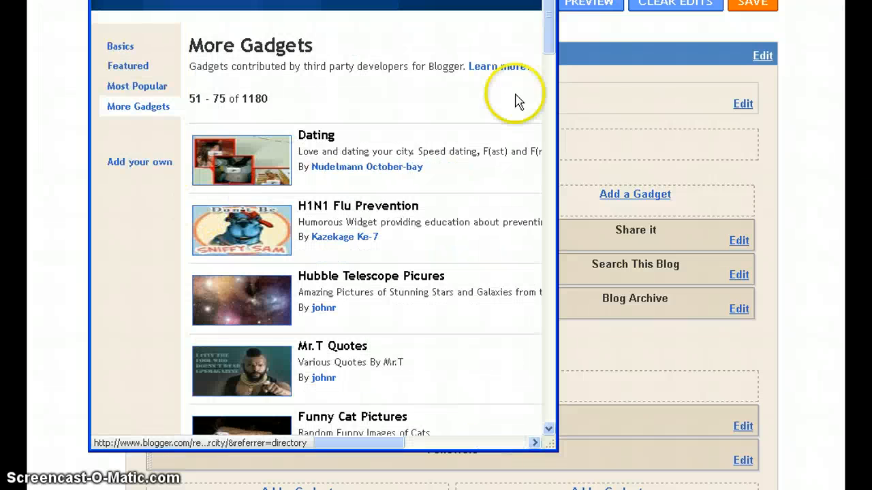
drag(555, 45, 547, 103)
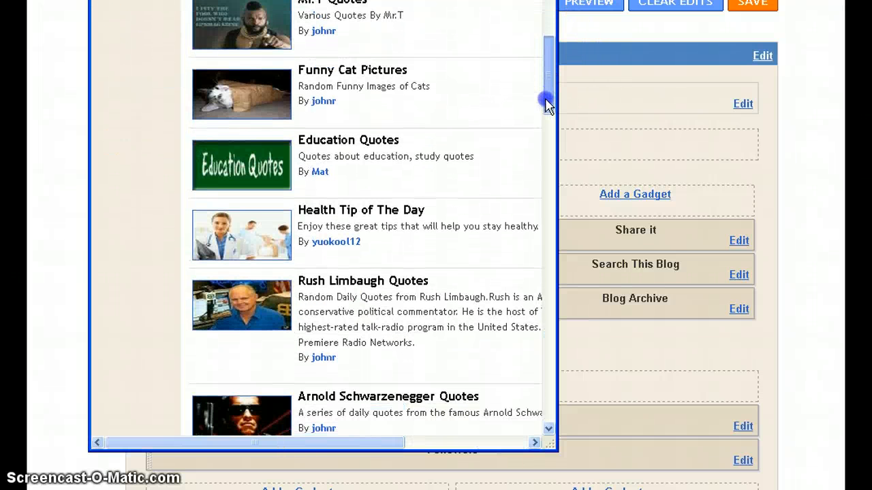
click(336, 140)
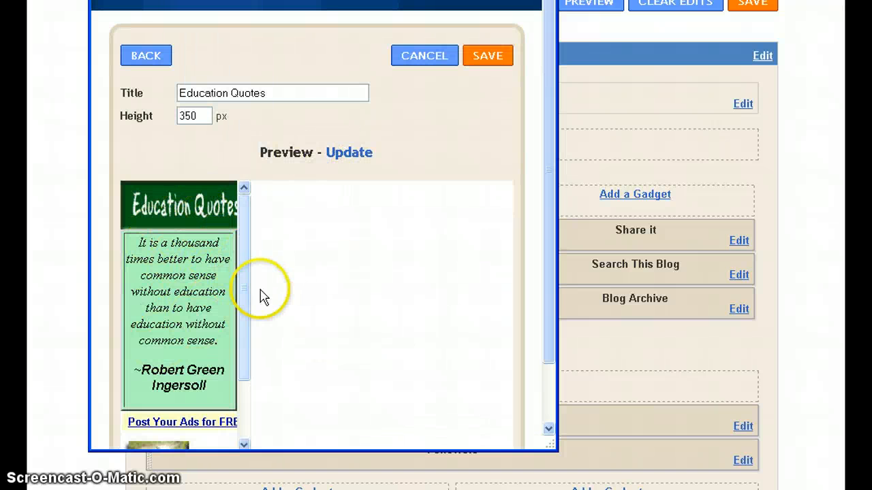
Save Education Quotes at 350 px, drag it below Blog Archive, and save the layout.
scroll(316, 303, down, 2)
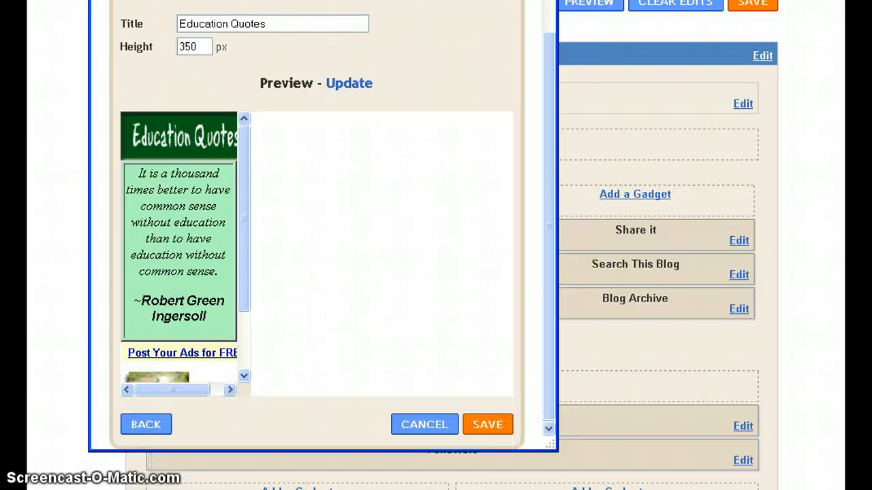
click(490, 431)
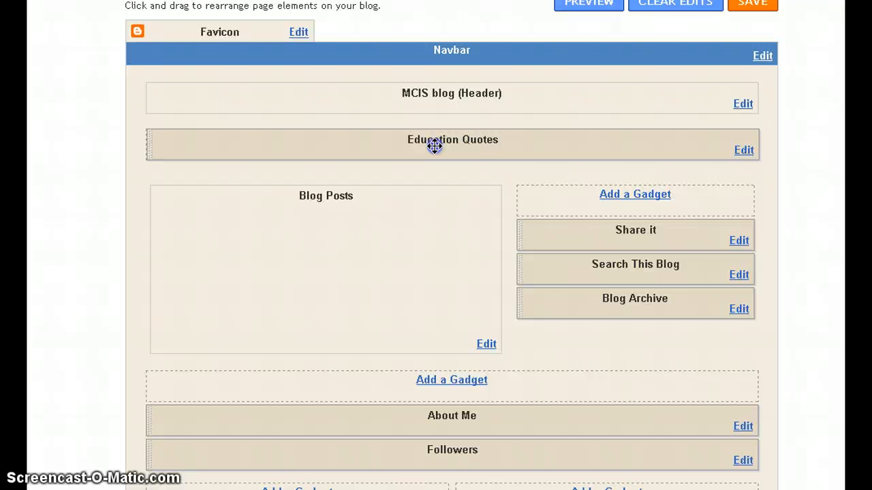
drag(434, 146, 684, 337)
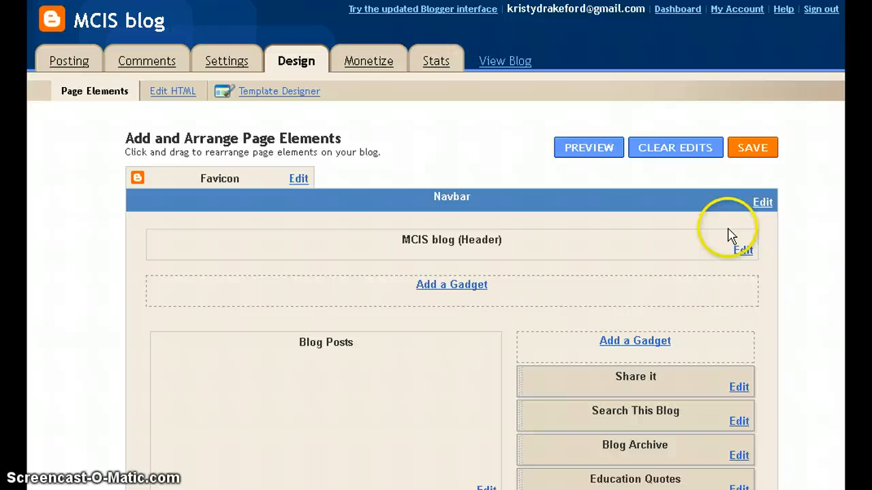
click(752, 148)
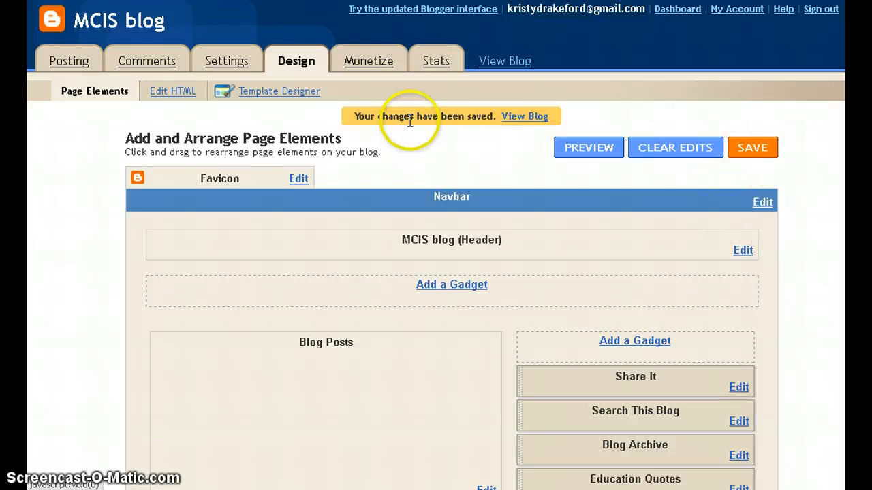
Check Education Quotes in the live MCIS blog's sidebar, then start a blank new post.
click(523, 116)
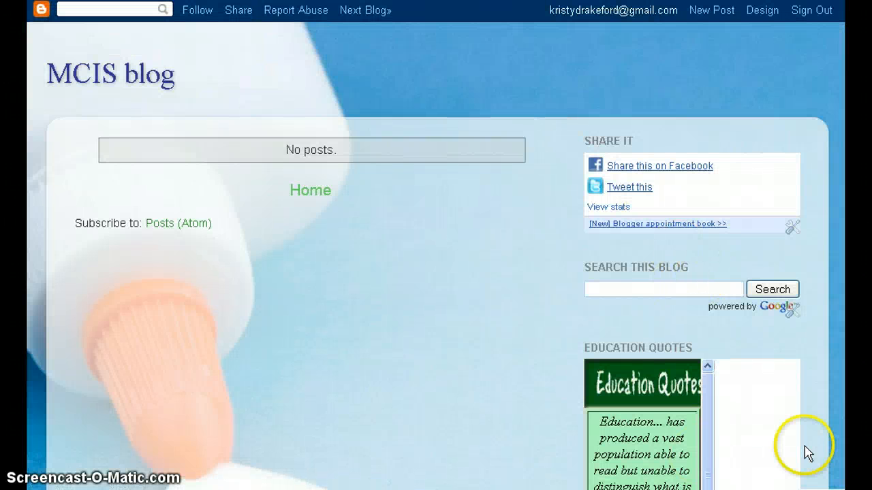
scroll(693, 317, down, 4)
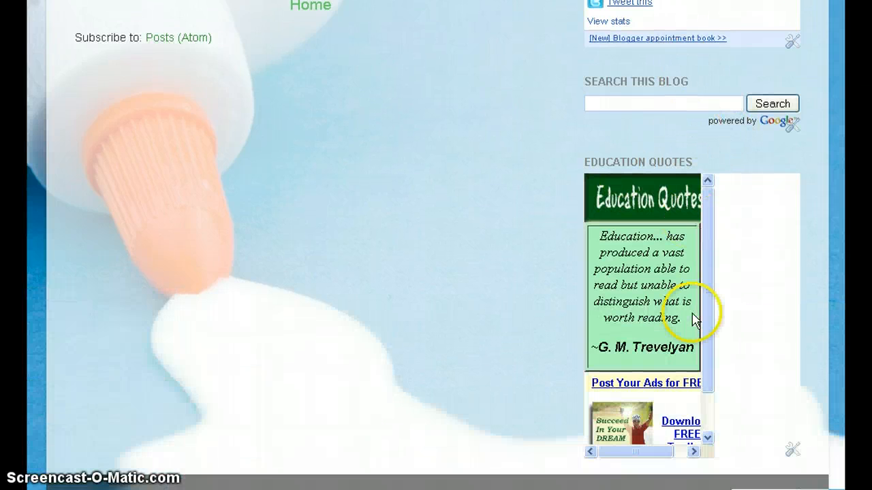
scroll(692, 307, up, 3)
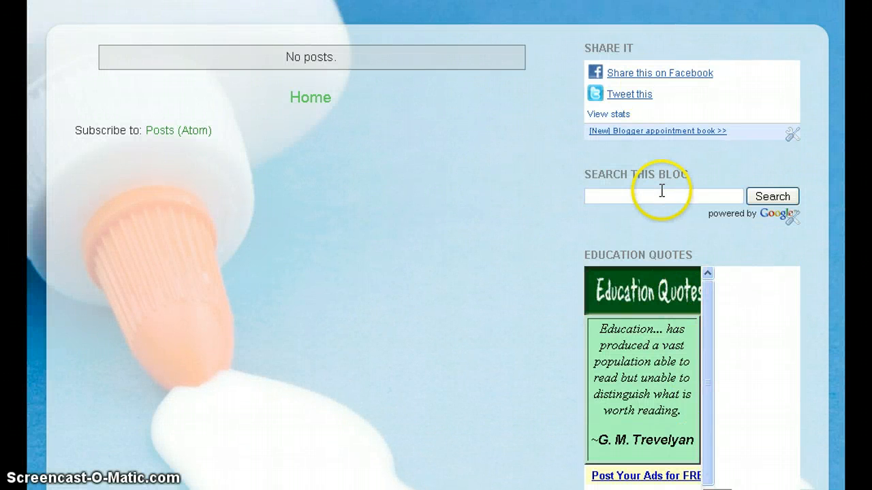
scroll(664, 259, down, 1)
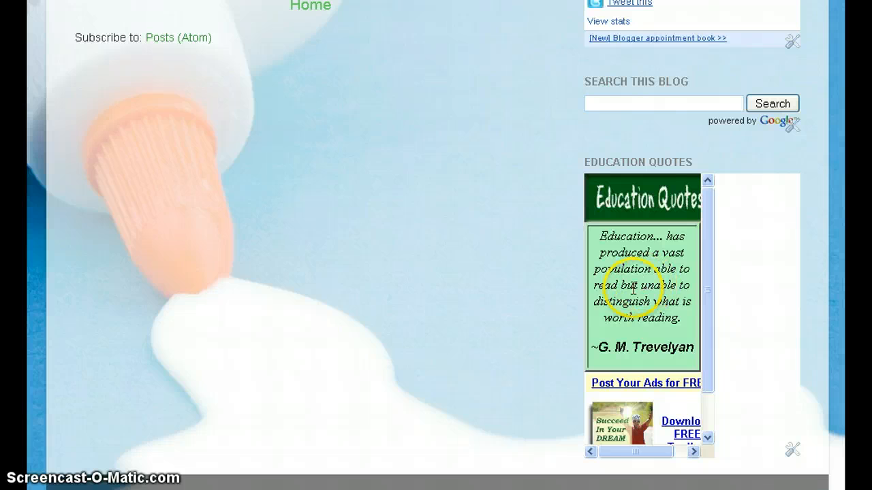
scroll(288, 301, up, 3)
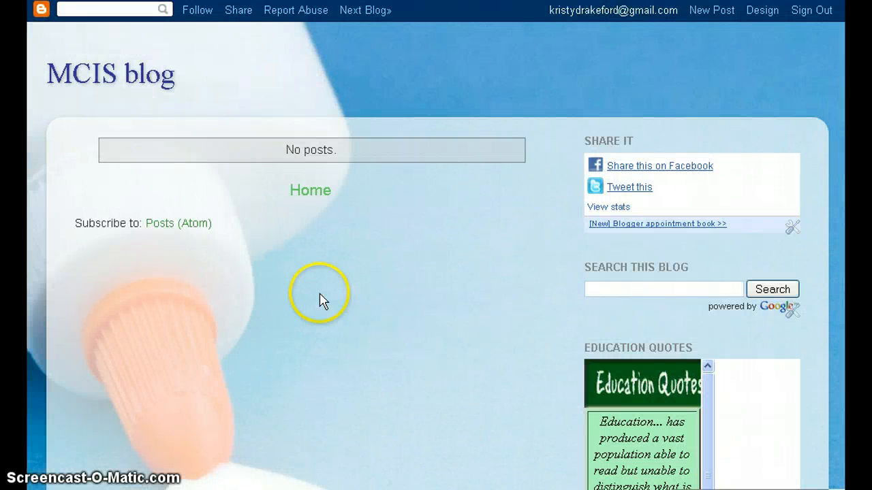
click(720, 11)
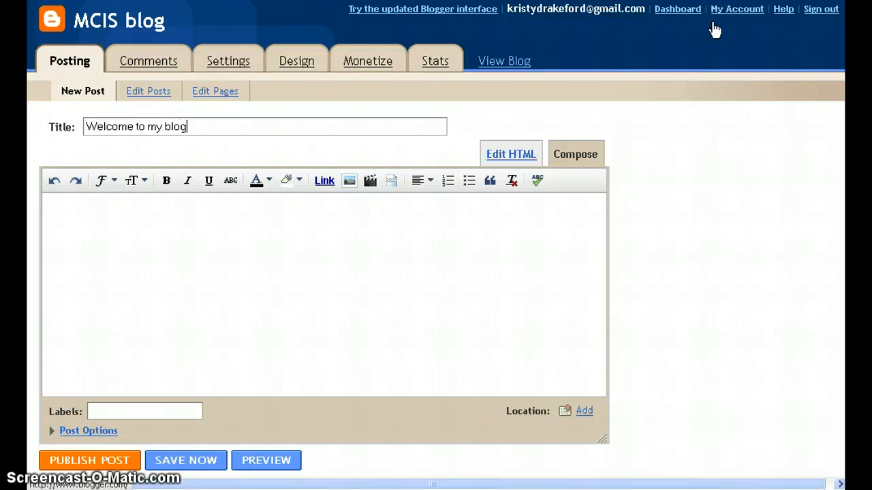
Finish the title 'Welcome to my blog!' and write the thank-you body about learning to create blogs.
text(!)
click(520, 233)
text(thanks)
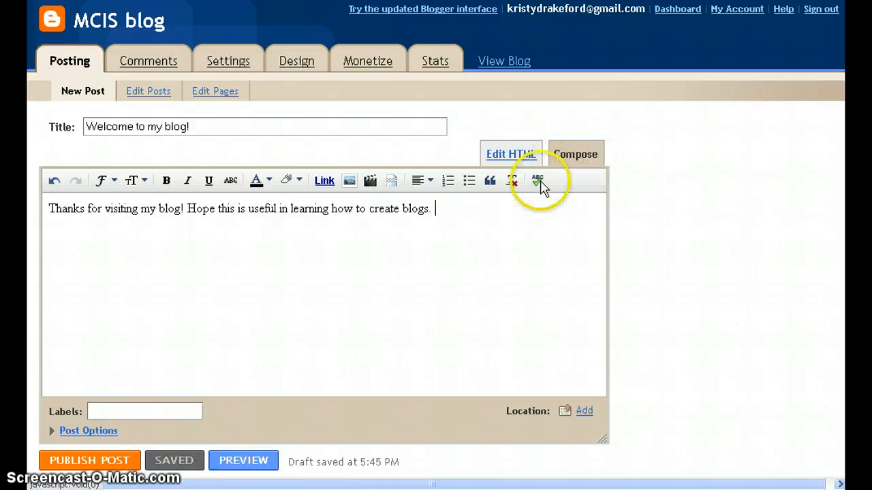
Try the Font, Size and Italic formatting options, then bring up the image-insert window.
click(114, 180)
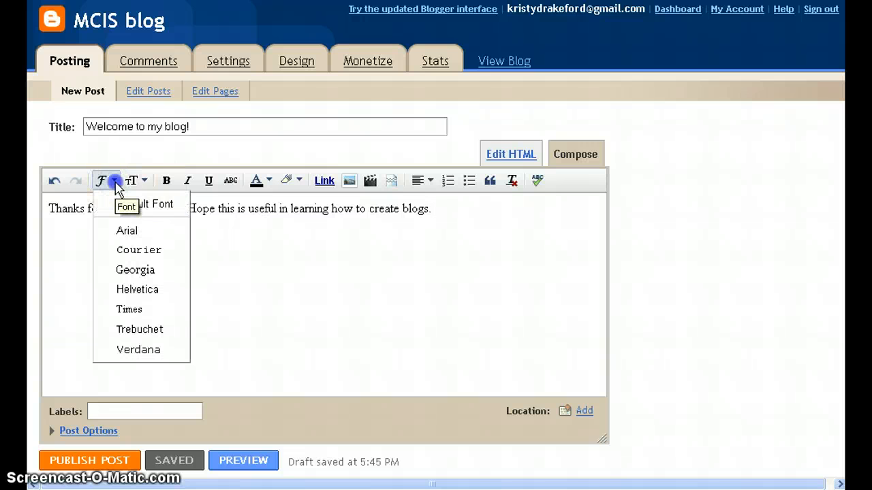
click(116, 182)
click(143, 181)
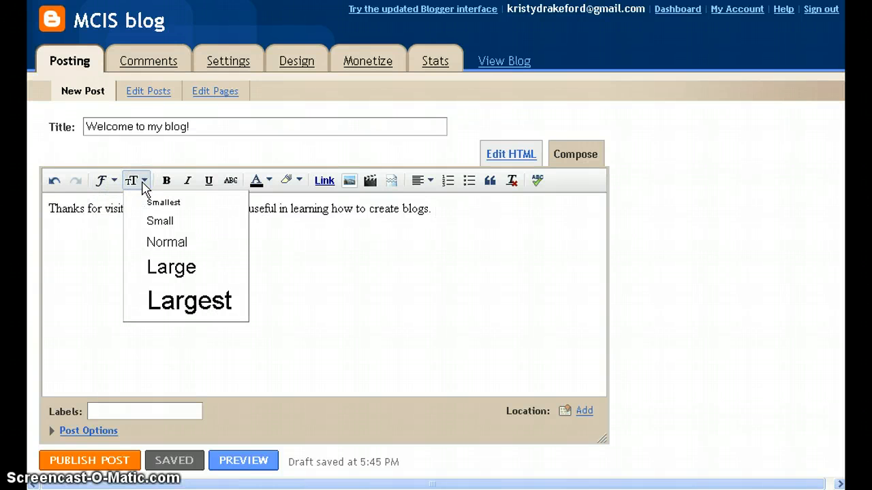
click(141, 182)
click(193, 185)
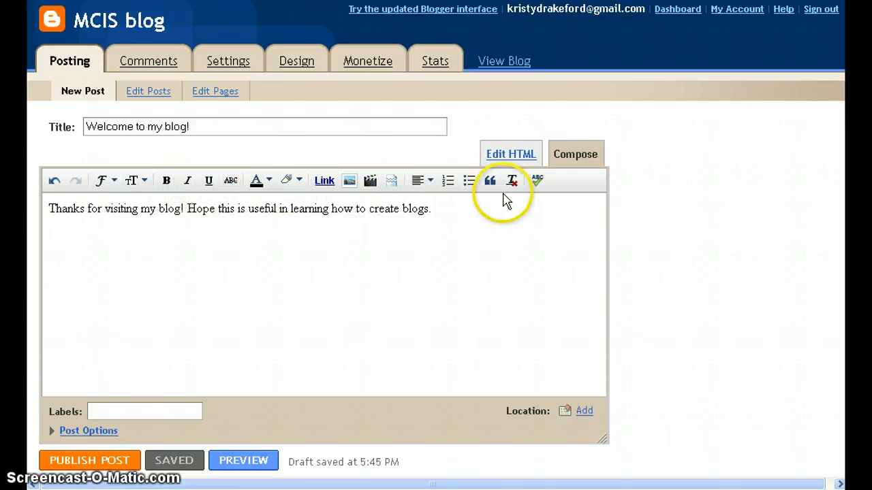
click(467, 213)
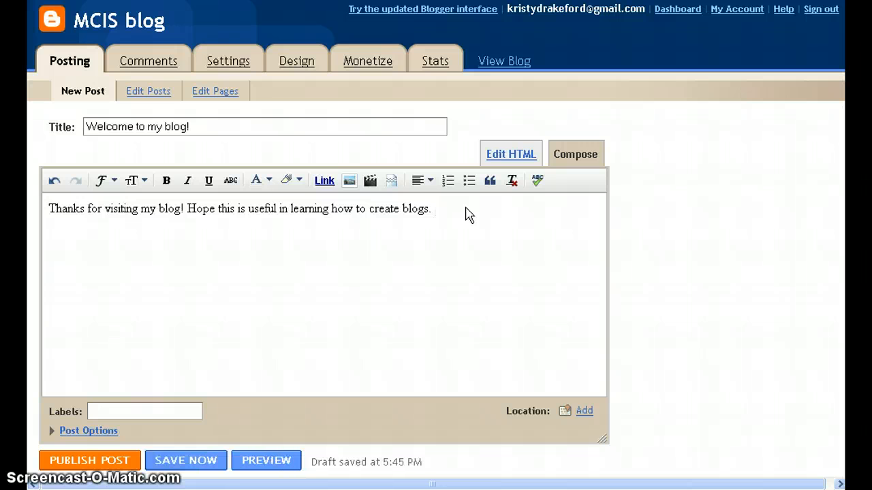
click(349, 182)
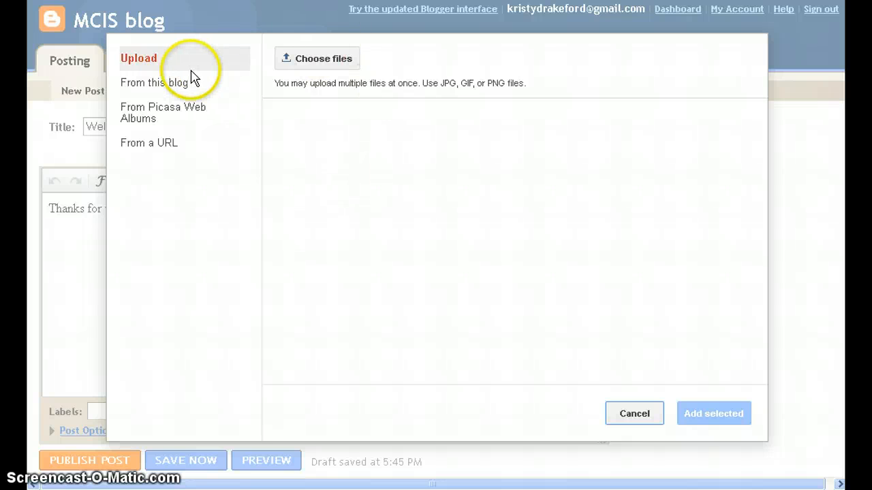
Choose From a URL for the post image and copy the blog welcome photo's image location.
click(166, 149)
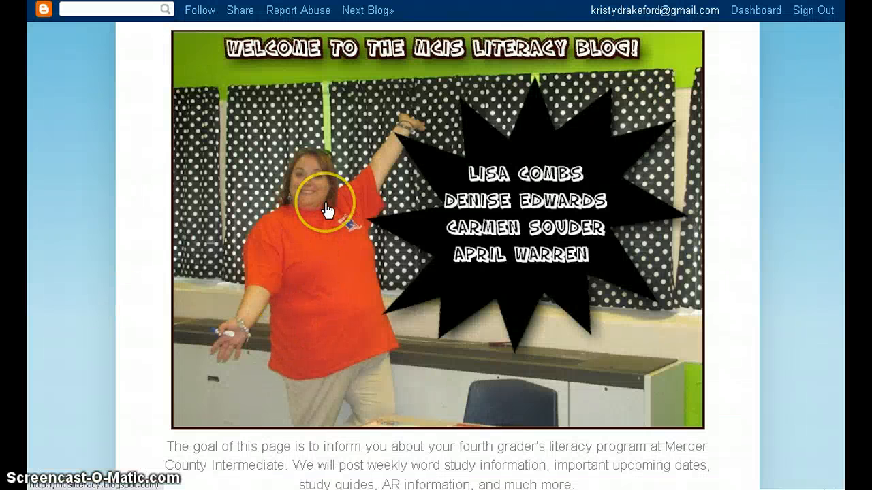
right_click(327, 211)
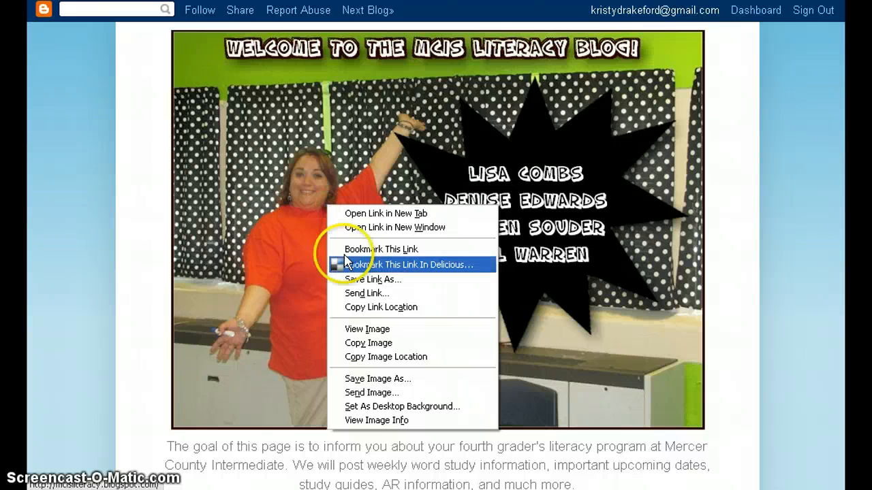
click(368, 359)
Insert the welcome photo from its pasted URL, sized Large and centred below the intro text.
key(ctrl+Tab)
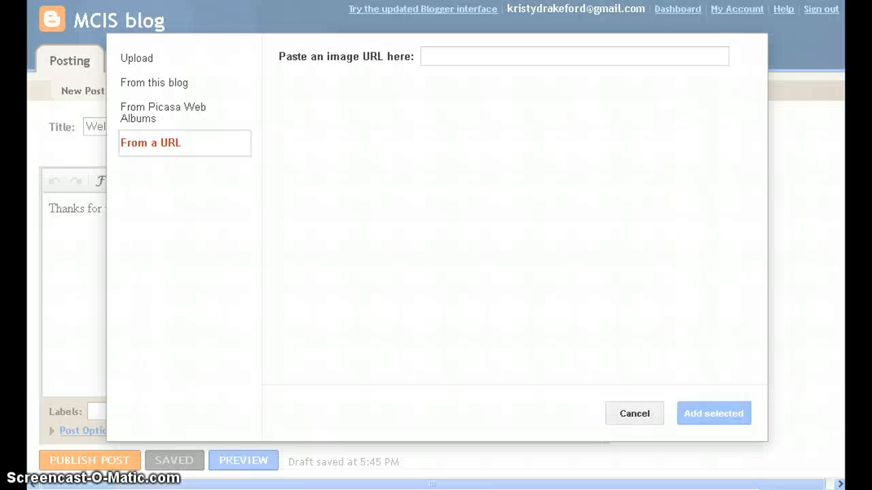
click(443, 58)
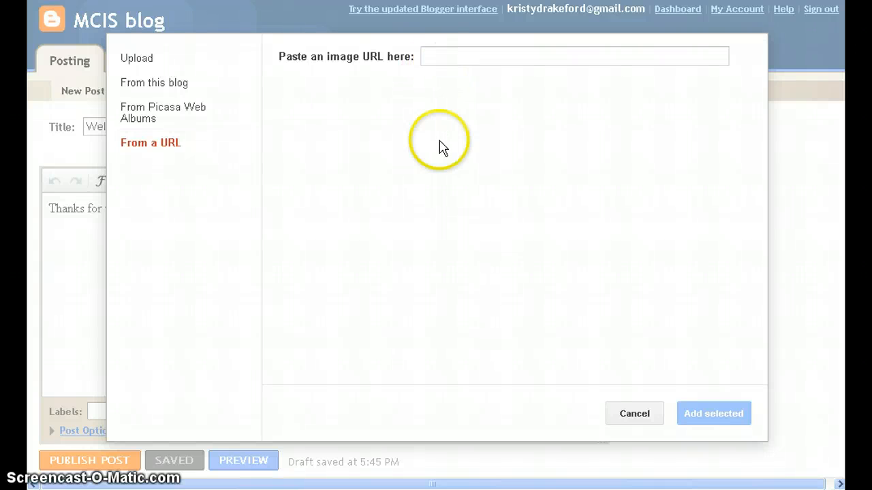
key(ctrl+v)
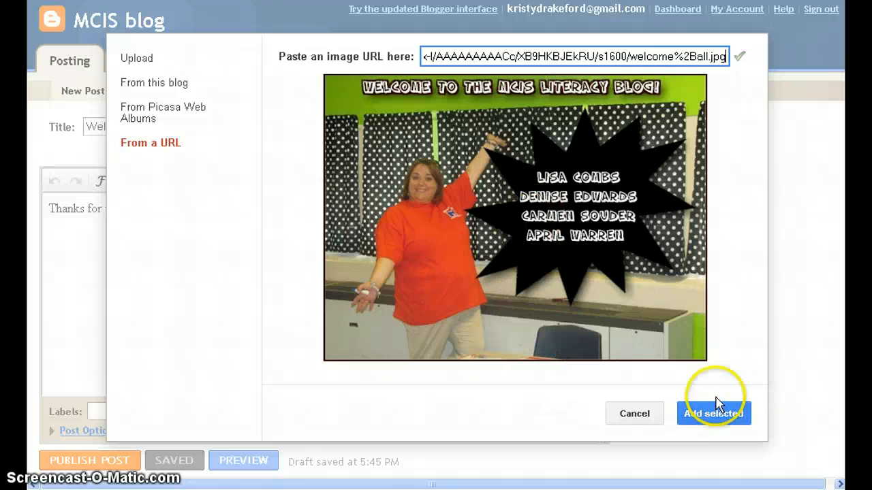
click(727, 417)
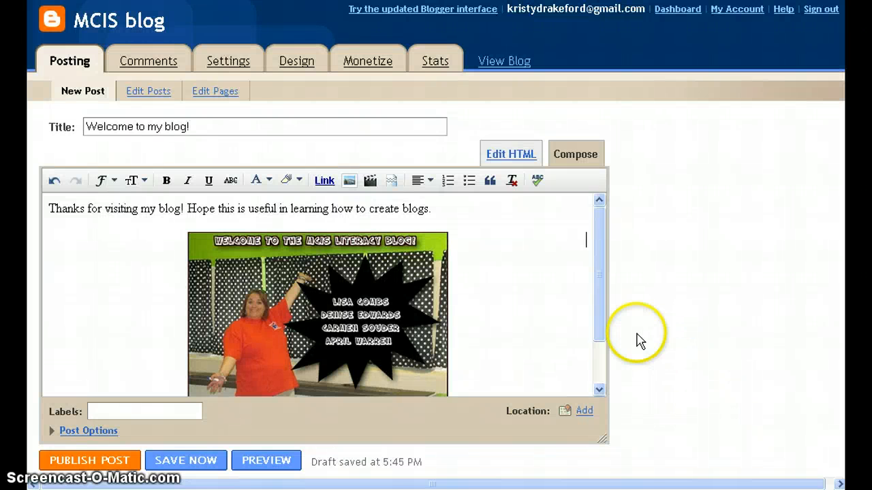
drag(599, 327, 596, 368)
click(352, 368)
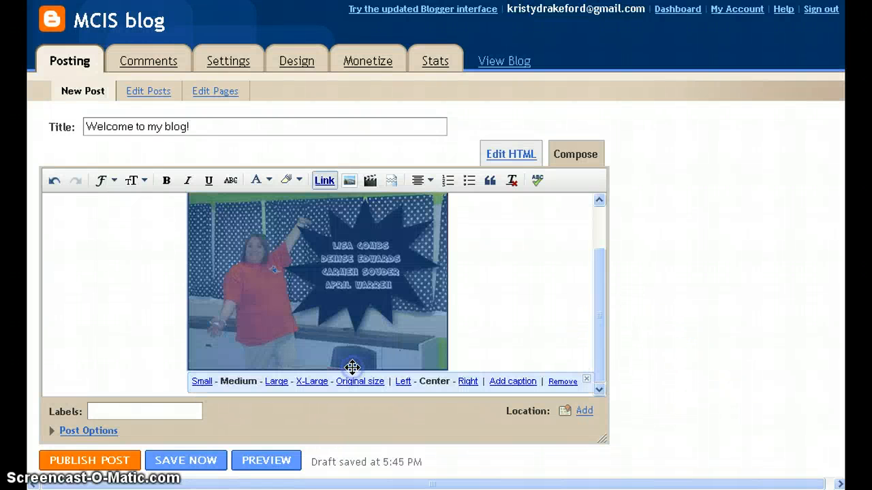
click(201, 382)
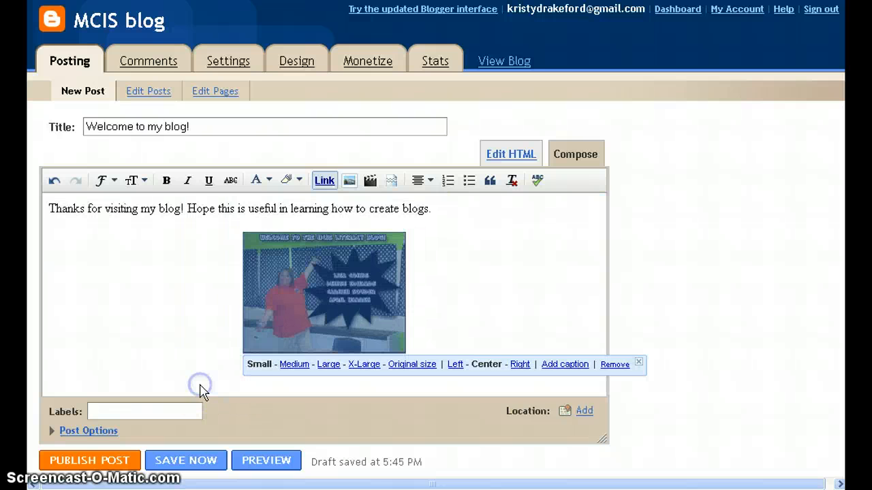
click(299, 366)
click(276, 408)
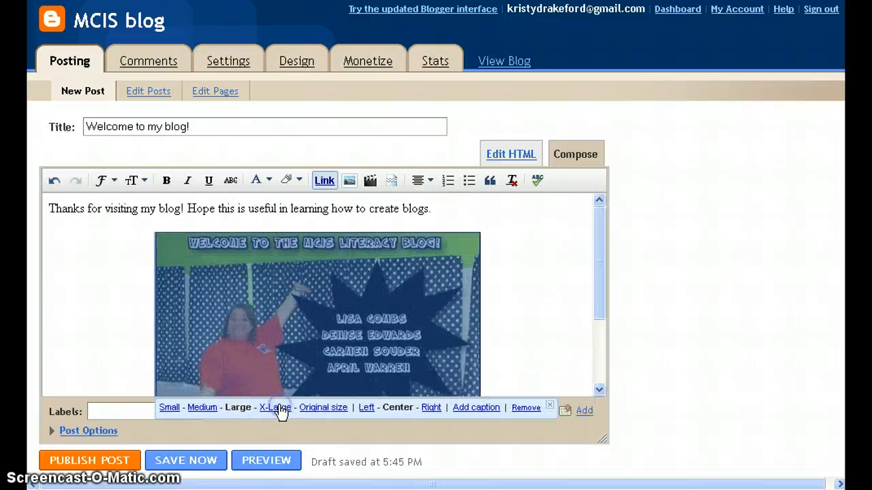
click(366, 407)
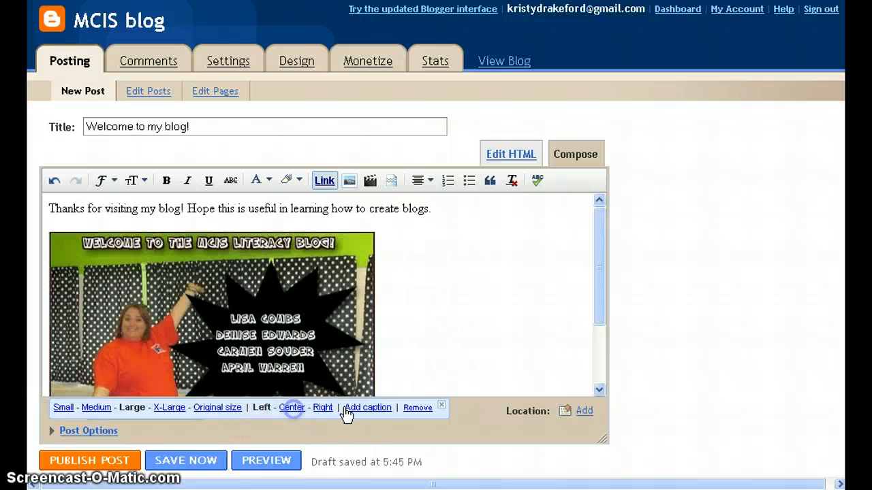
click(292, 409)
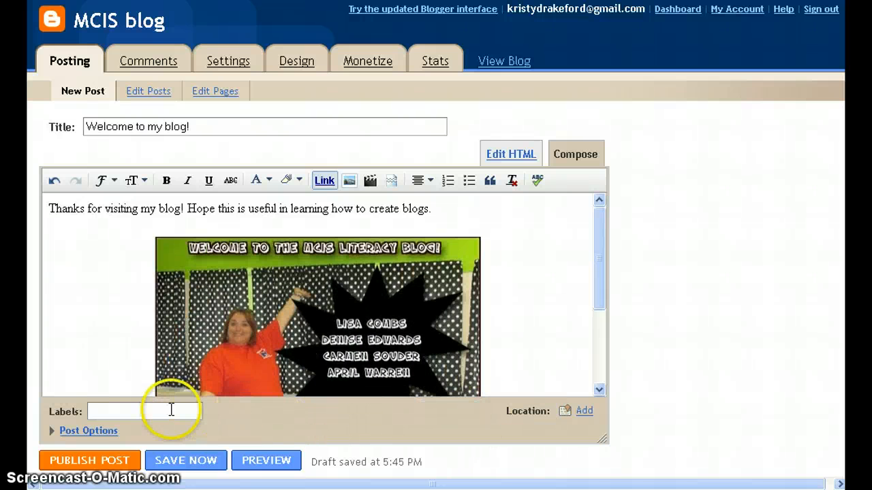
Caption the photo with the pictured teacher's kids 'on the literacy blog!'.
drag(595, 292, 599, 377)
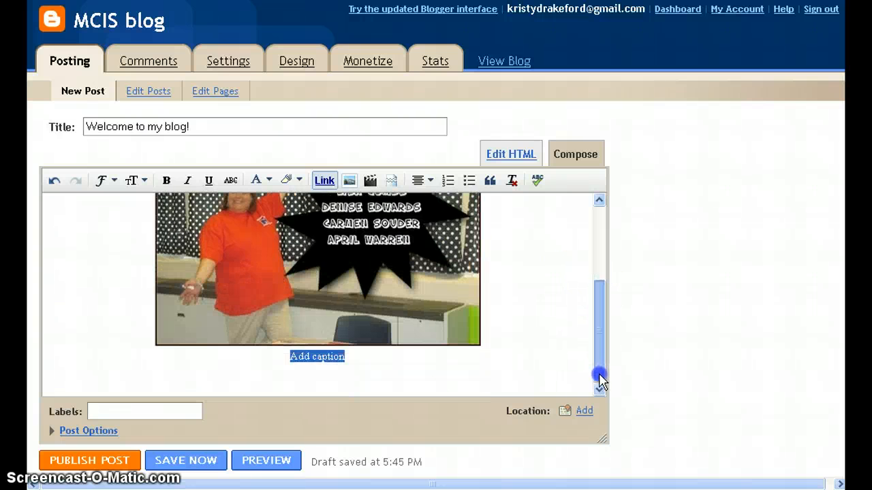
click(315, 375)
text(Mrs. Wa)
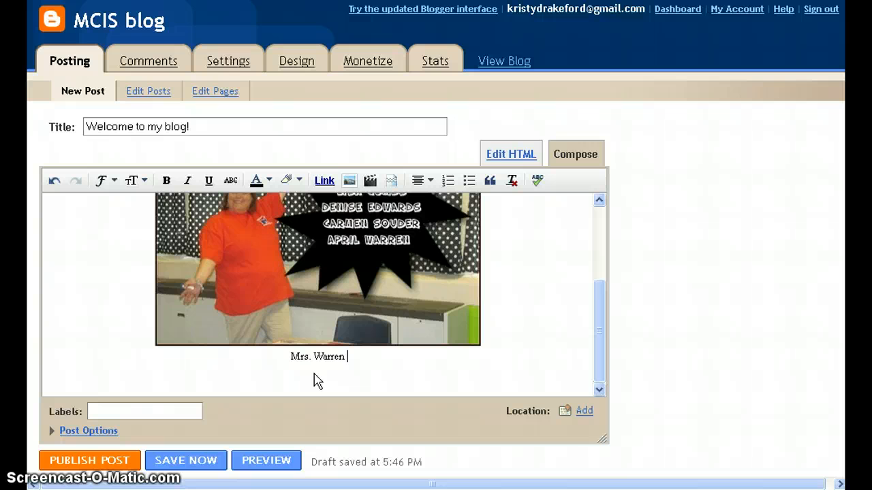
text(rren's kids)
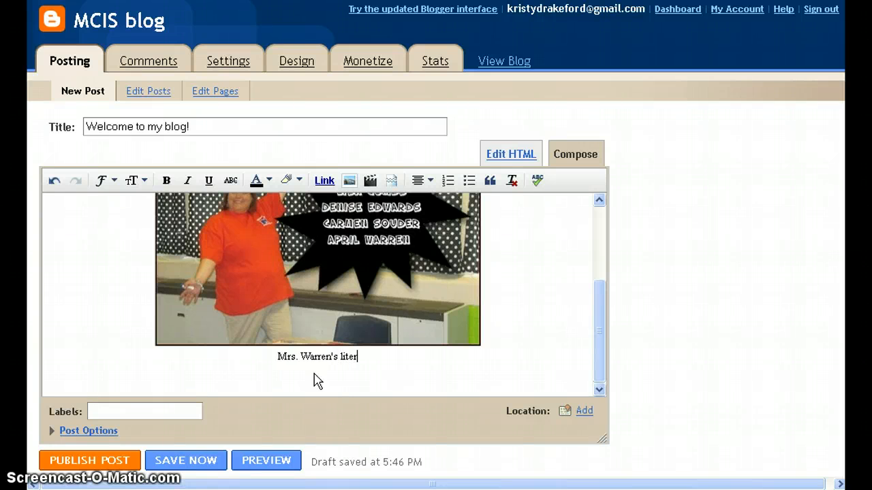
key(BackSpace)
key(BackSpace)
key(BackSpace)
key(BackSpace)
key(BackSpace)
key(BackSpace)
text(o)
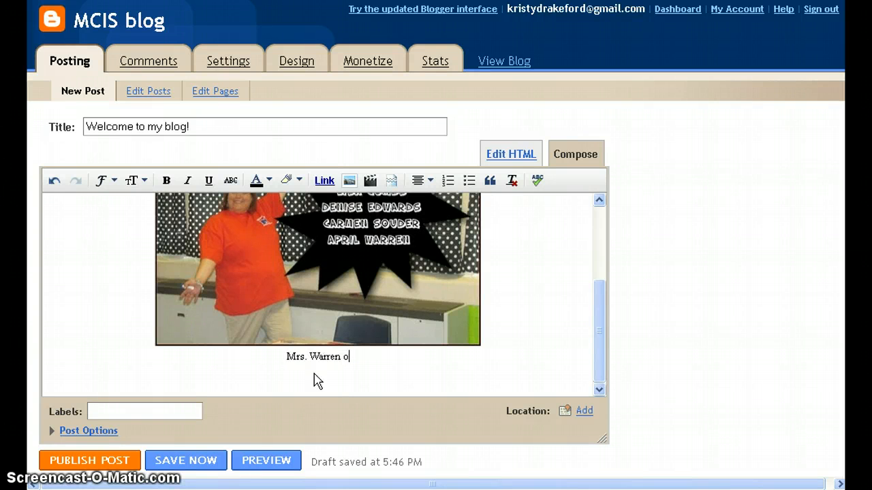
text(n the literacy)
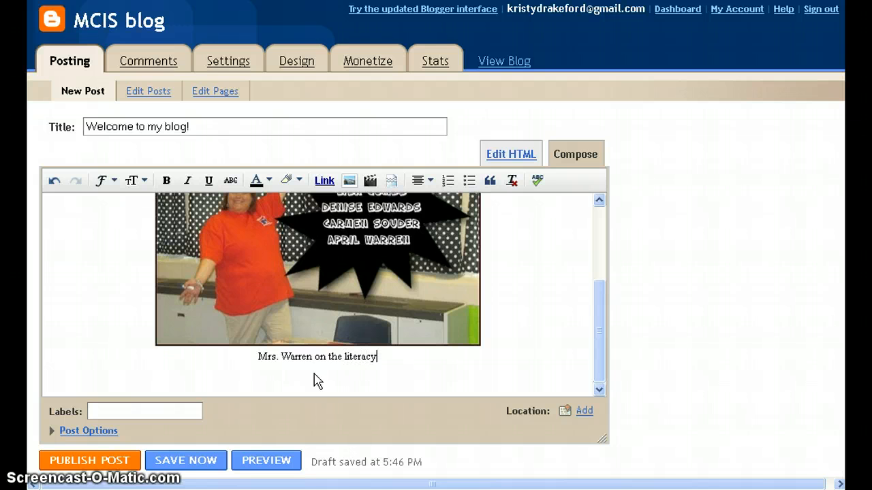
text( site)
key(BackSpace)
key(BackSpace)
key(BackSpace)
key(BackSpace)
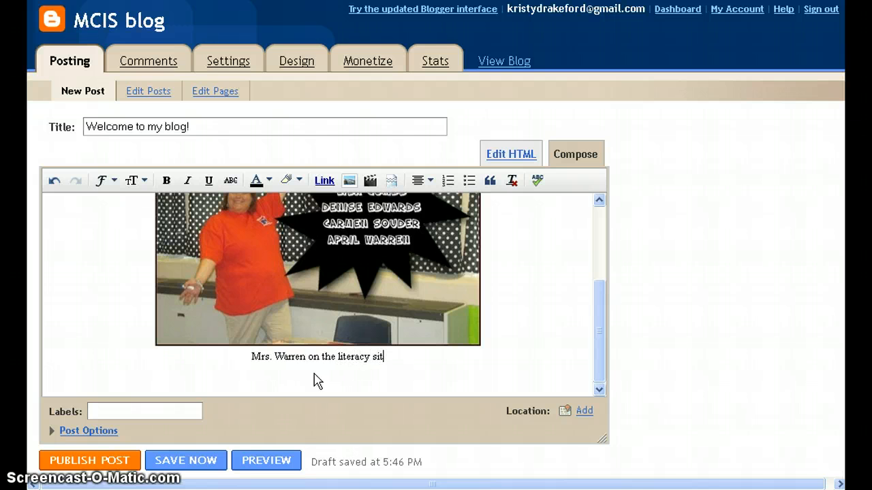
text(b;)
key(BackSpace)
text(log!)
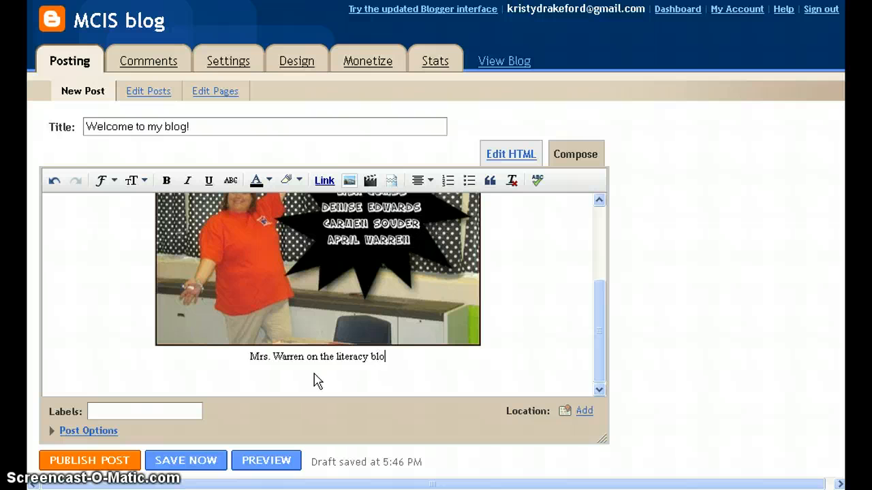
Publish the welcome post and view it on the live blog.
click(107, 461)
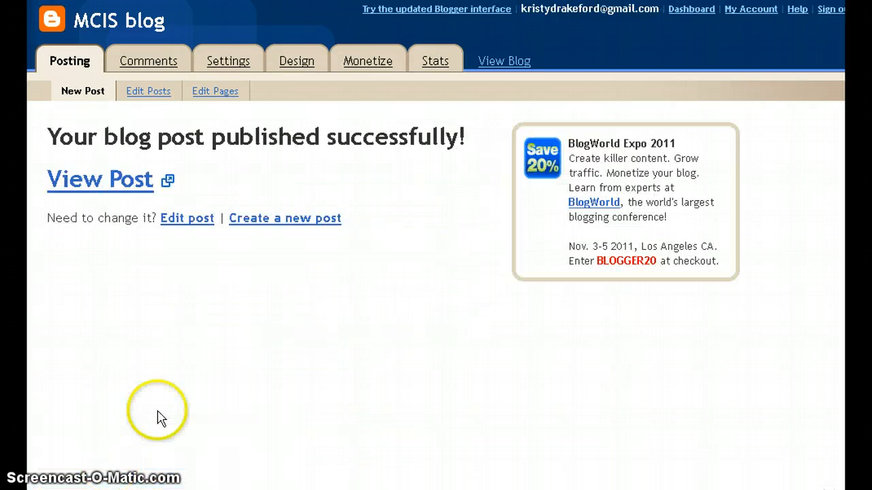
click(131, 185)
scroll(408, 157, down, 4)
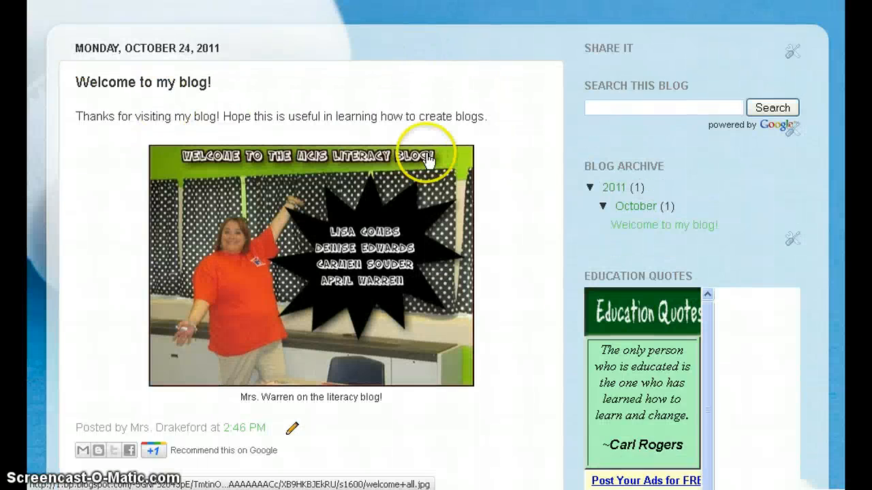
scroll(453, 314, down, 3)
Post the comment 'This is a really cute picture!' using the current Google profile.
click(192, 197)
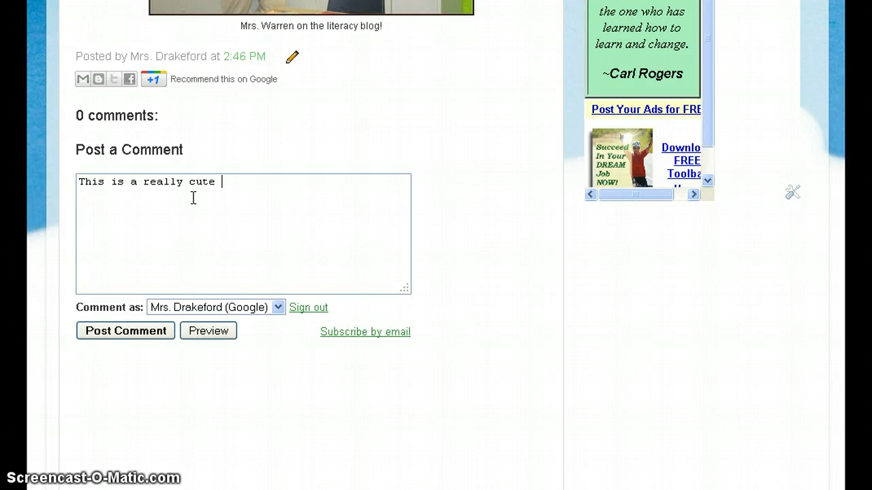
text(This is a really cute picture!)
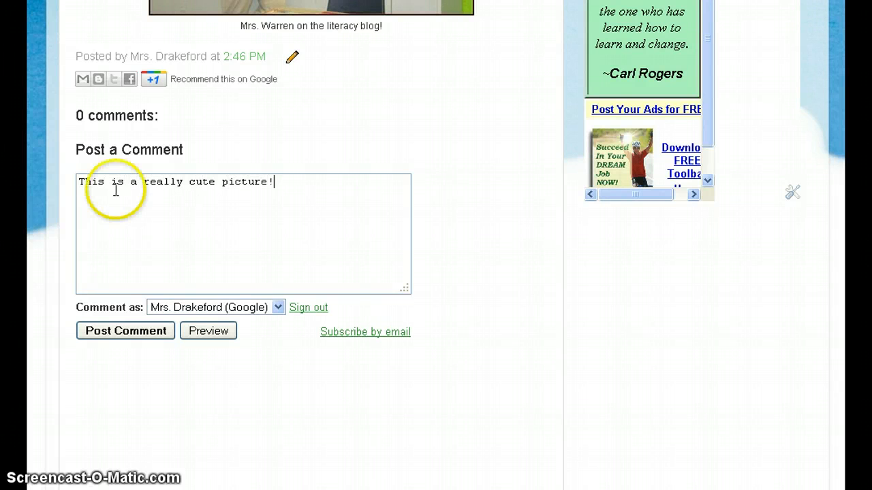
click(248, 310)
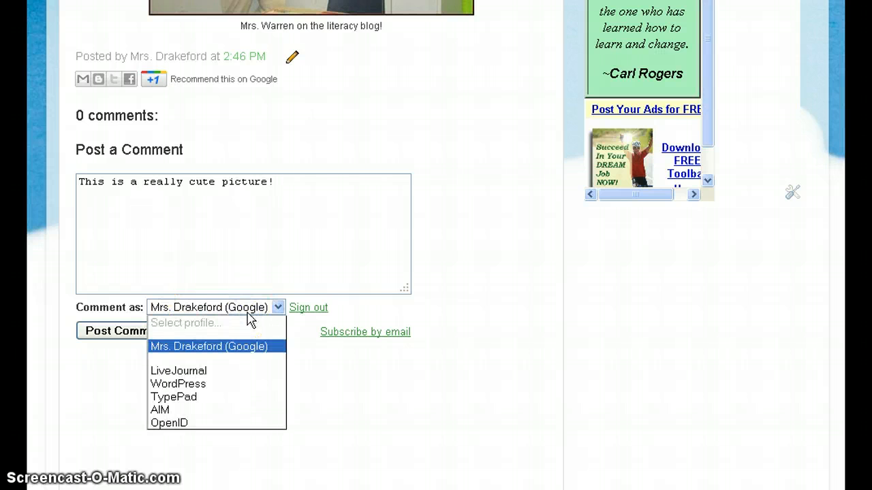
click(247, 314)
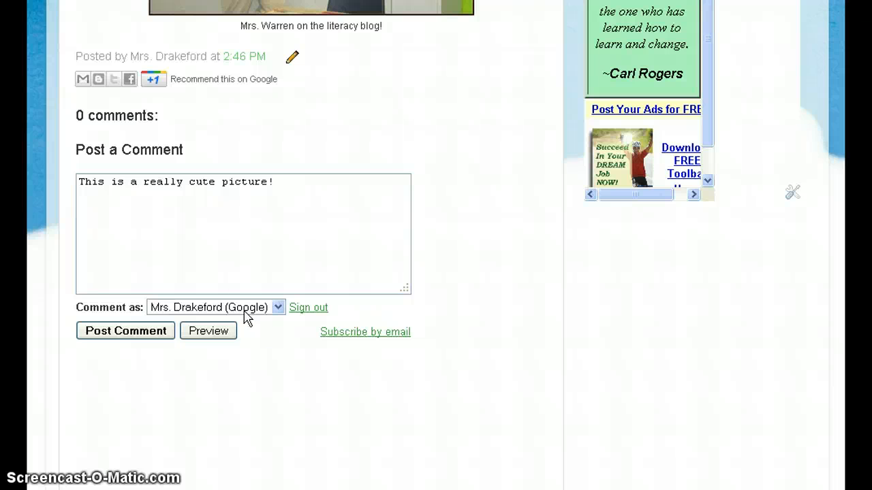
click(126, 330)
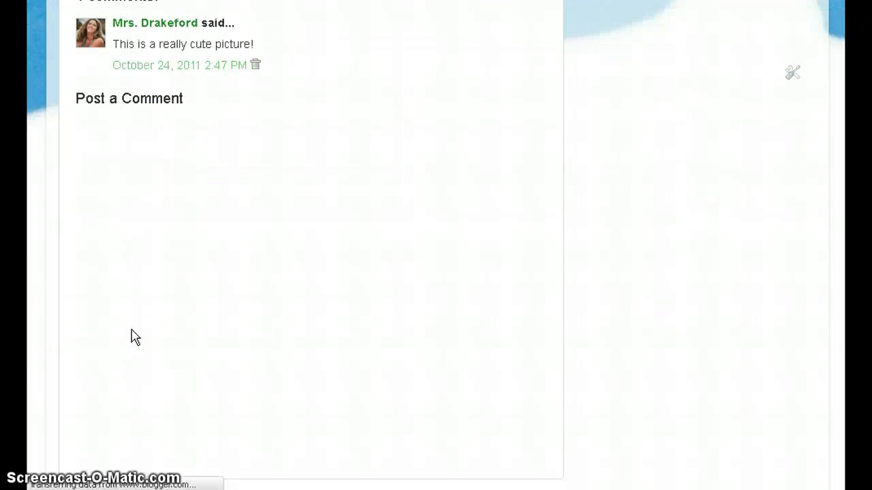
scroll(143, 335, up, 4)
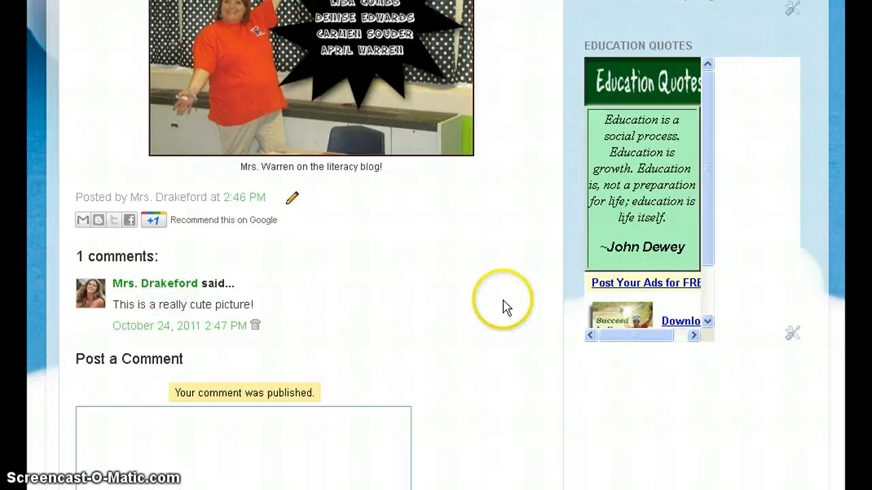
scroll(511, 306, up, 8)
Start a new HTML-mode post titled 'Blogs in Plain English' and bring up its YouTube video.
click(726, 19)
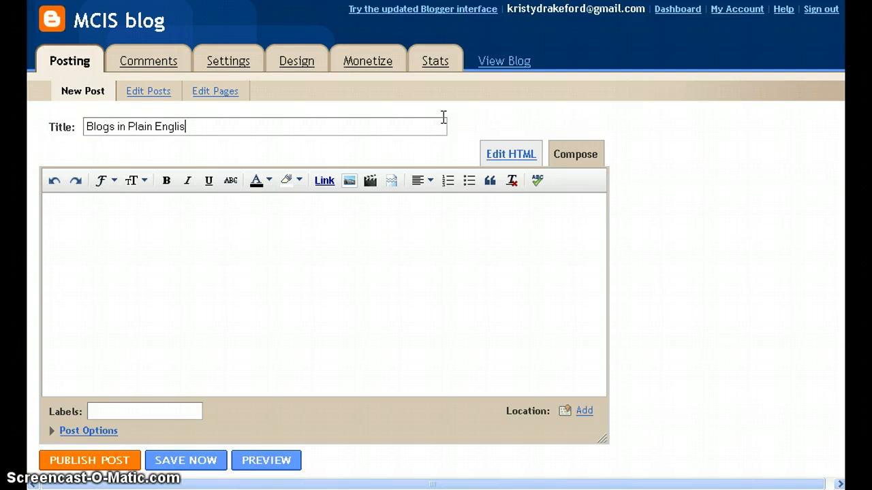
click(399, 231)
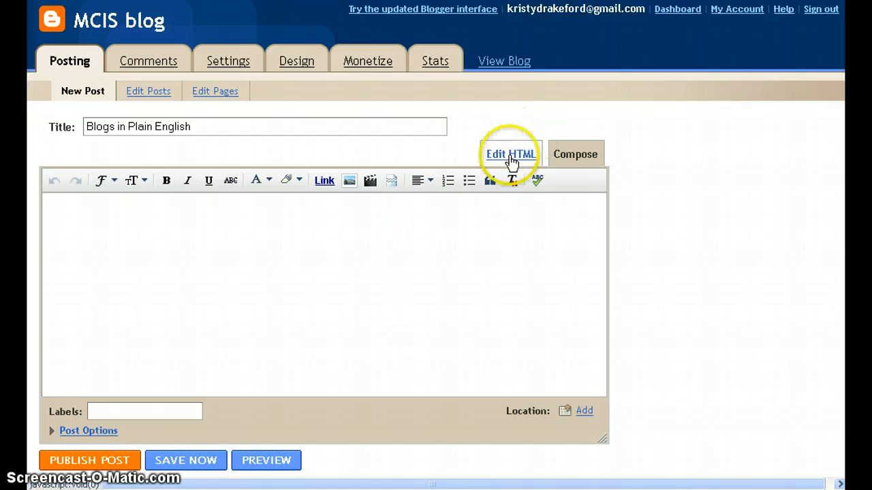
click(511, 158)
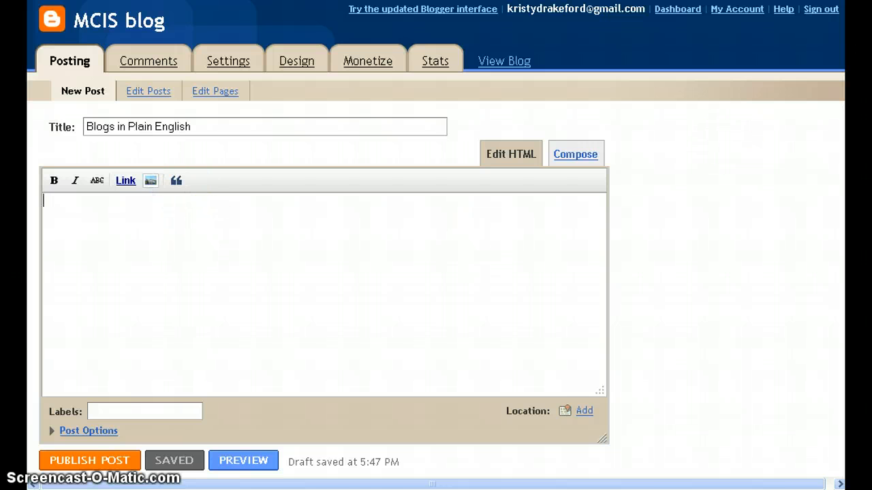
key(ctrl+Tab)
scroll(315, 166, up, 3)
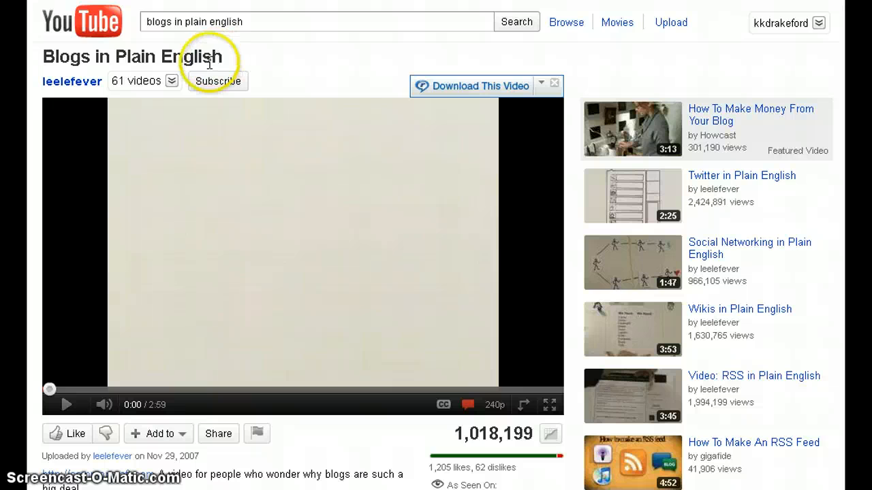
Reveal and copy the video's 420×315 iframe embed code, then return to the Blogger post editor.
scroll(282, 219, down, 3)
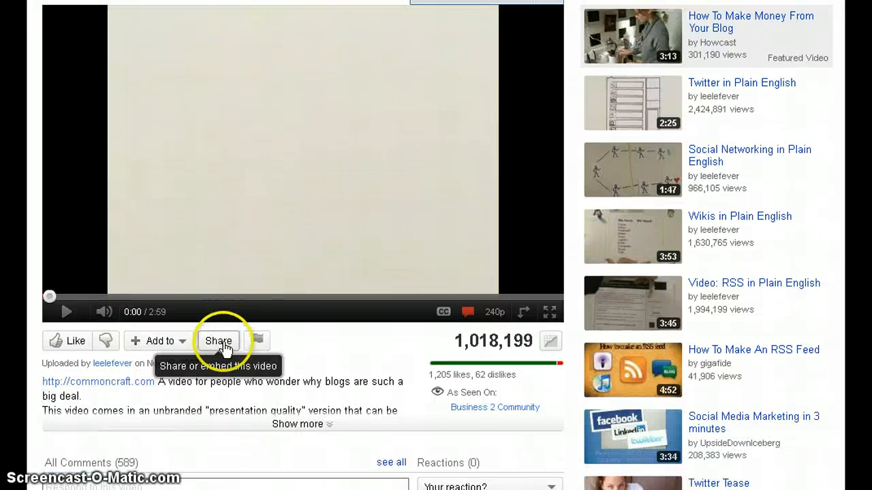
click(220, 342)
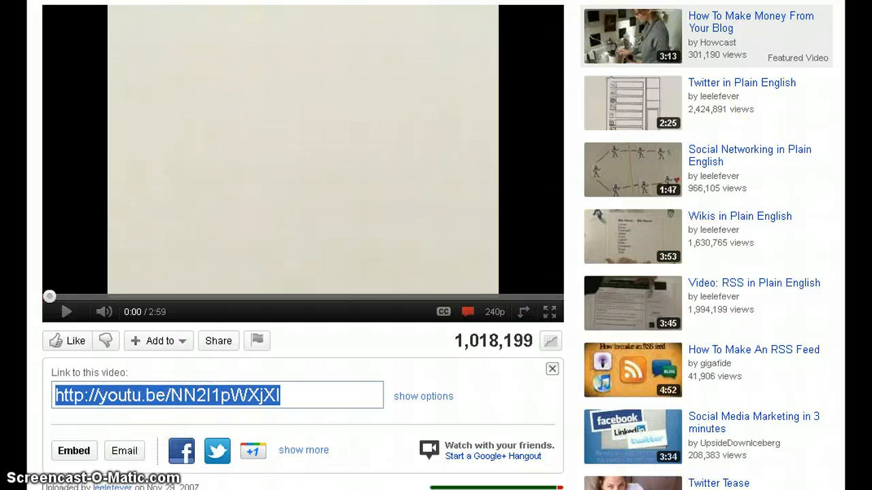
click(76, 464)
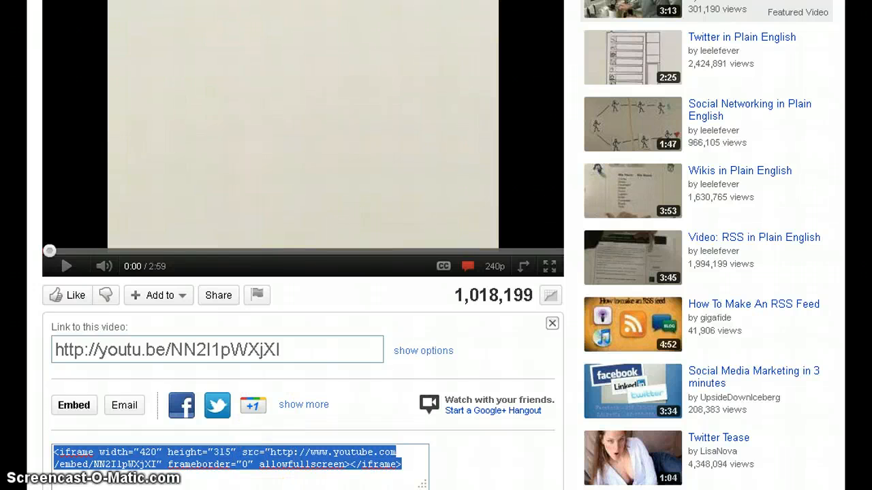
key(ctrl+Tab)
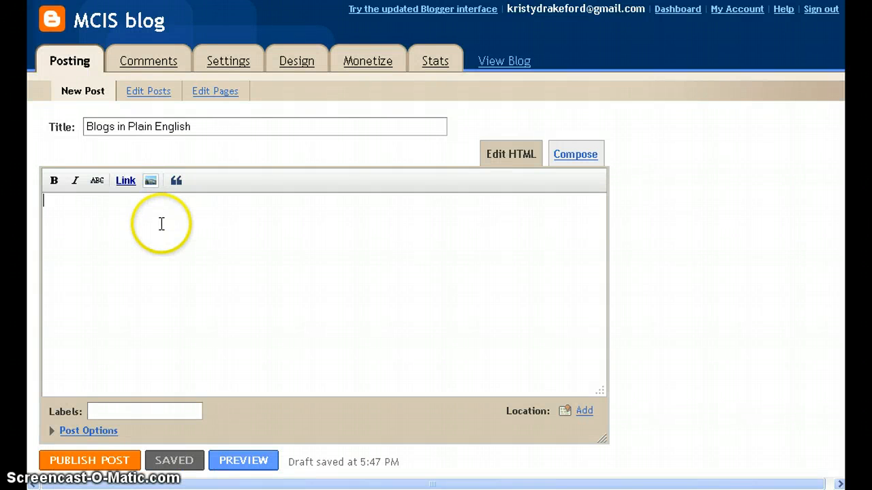
Paste the YouTube iframe embed code in Edit HTML and switch to Compose view.
text(<iframe width="420" height="315" src="http://www.youtube.com/embed/NN2I1pWXjXI" frameborder="0" allowfullscreen></iframe>)
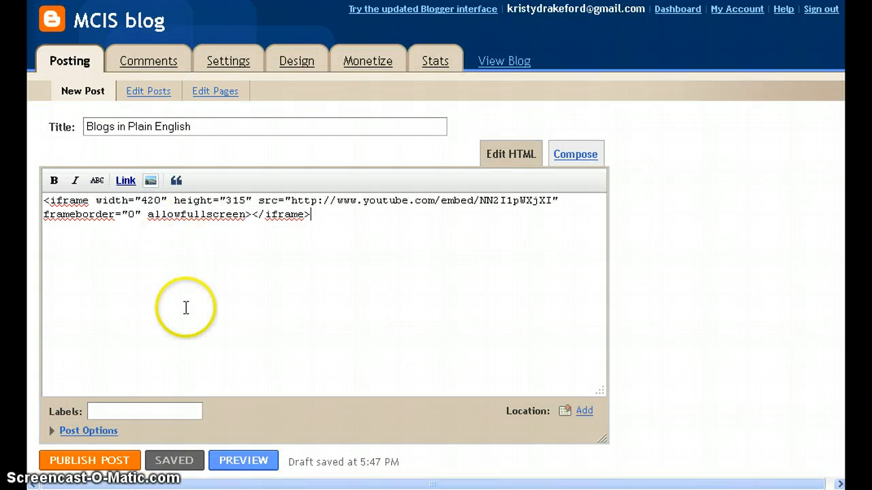
click(563, 158)
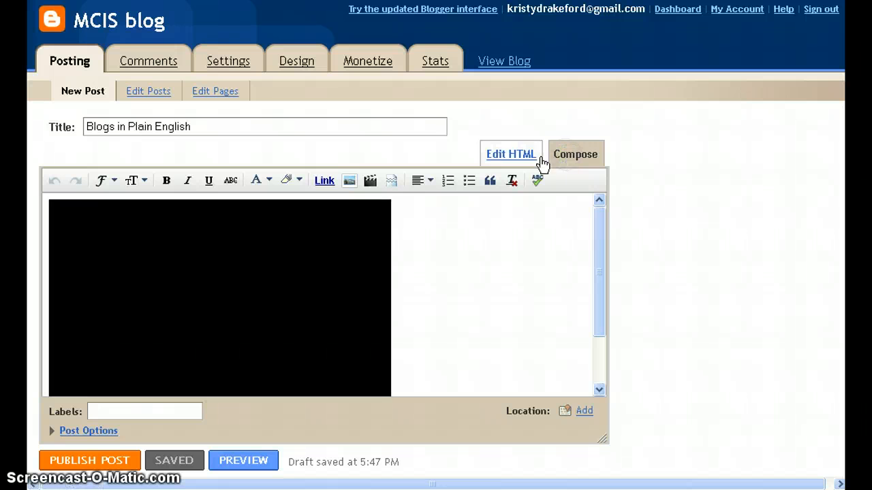
drag(600, 286, 593, 342)
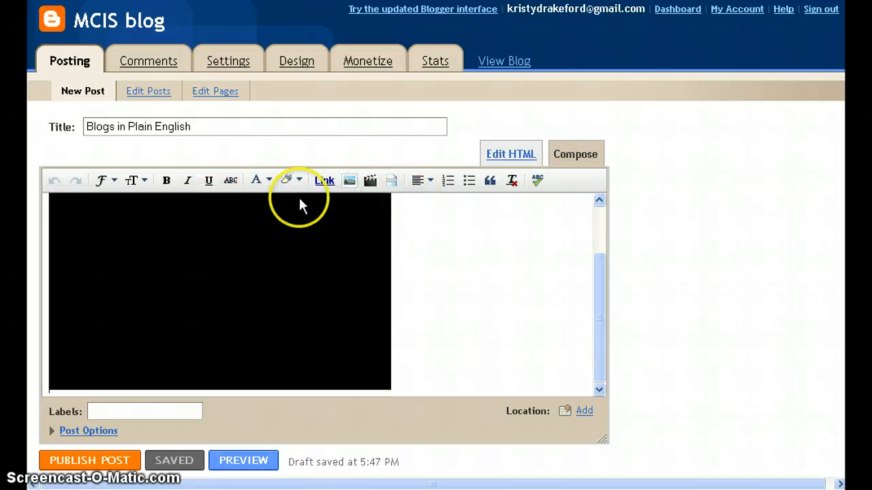
Try centre alignment on the embedded video, then set it back to left.
click(424, 180)
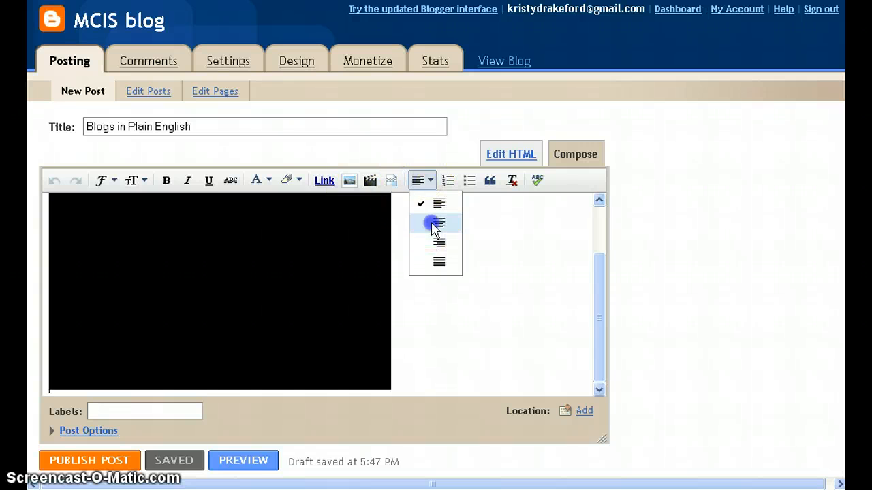
click(436, 223)
click(425, 181)
click(436, 203)
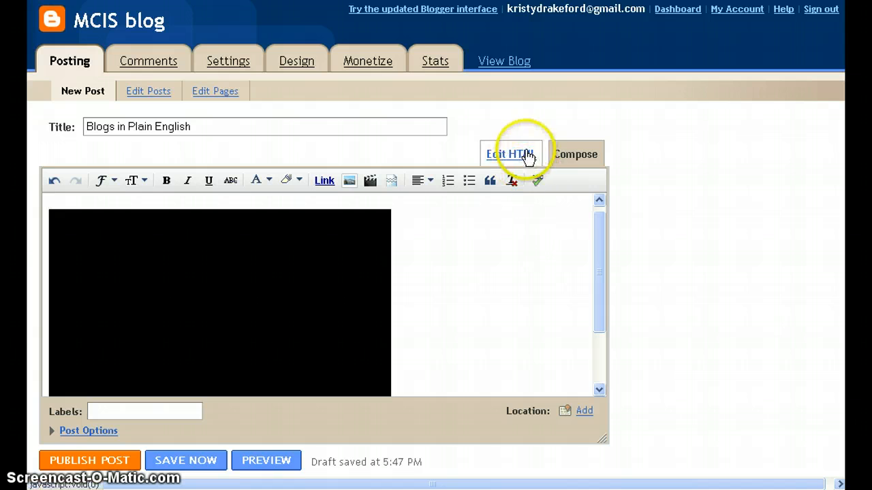
click(576, 154)
drag(608, 245, 579, 342)
drag(595, 312, 606, 230)
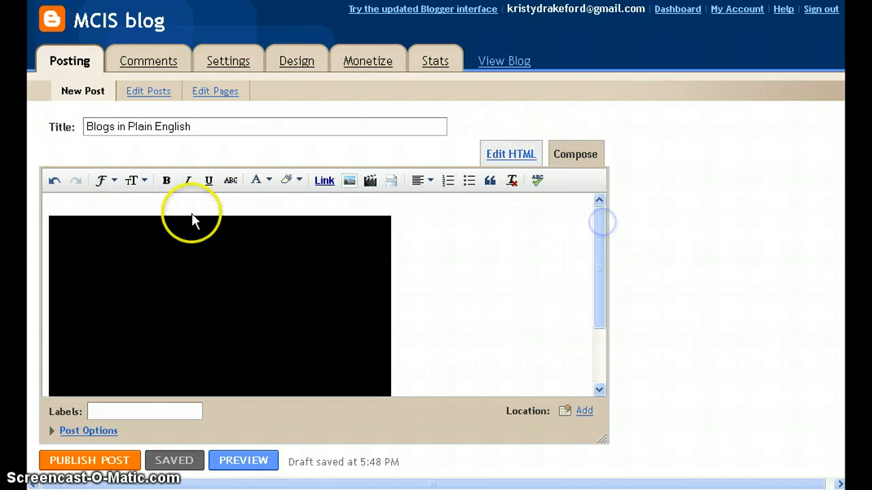
Type 'Check out this video for useful information on blogs!' above the video.
click(175, 204)
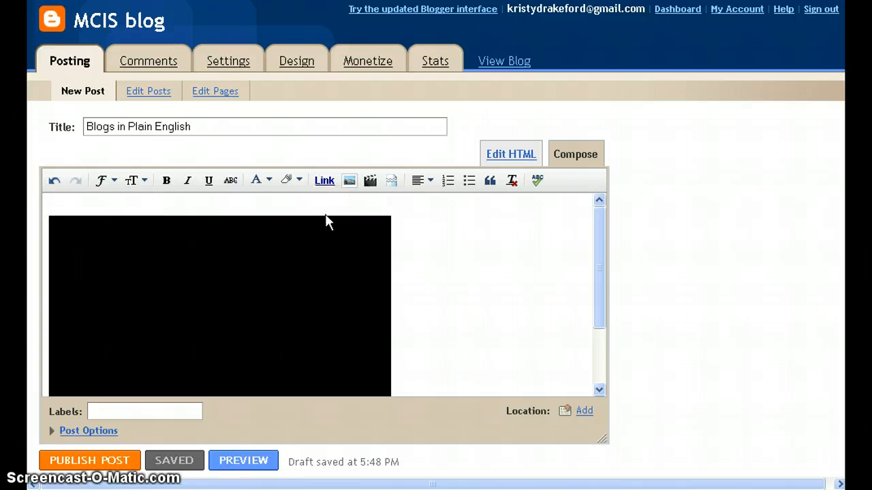
text(Checek)
key(BackSpace)
key(BackSpace)
text(k out this video)
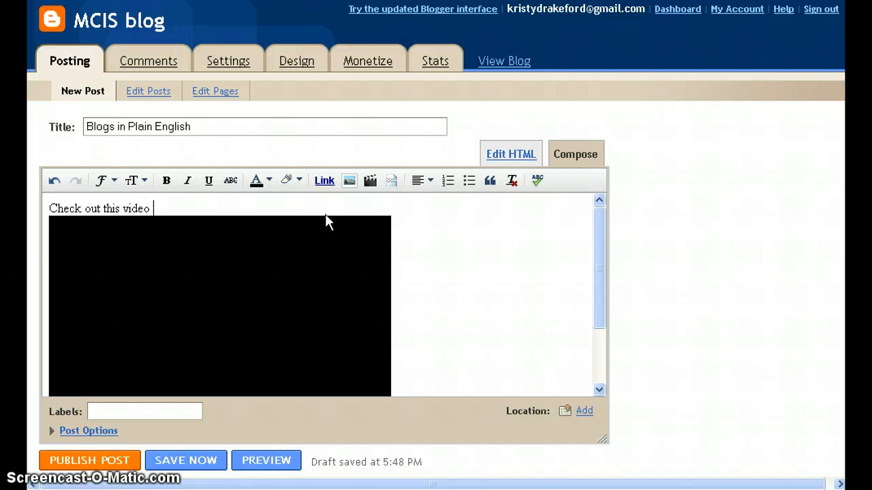
text( for useful information)
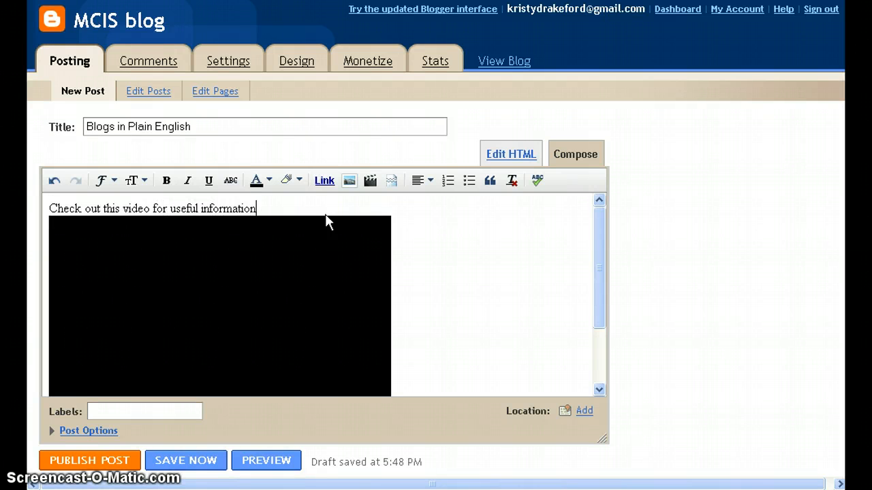
text( on blogs!)
Publish the Blogs in Plain English post and view it on the blog.
click(101, 463)
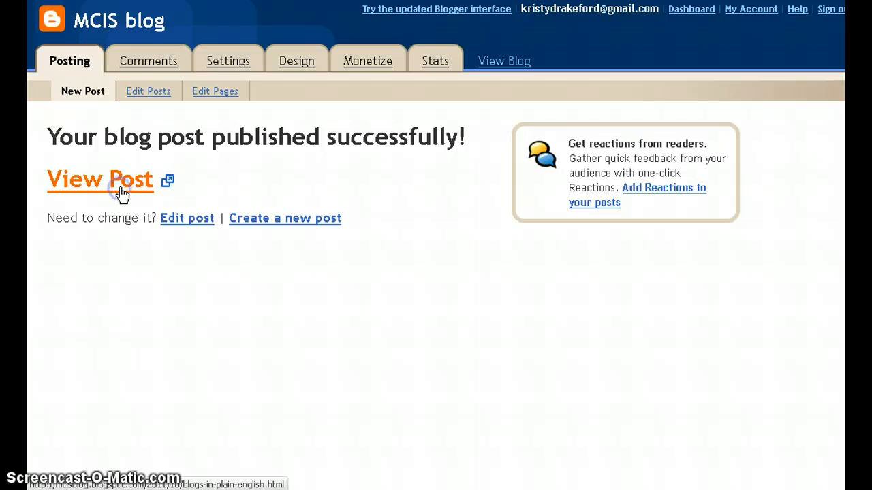
click(118, 191)
scroll(504, 212, down, 3)
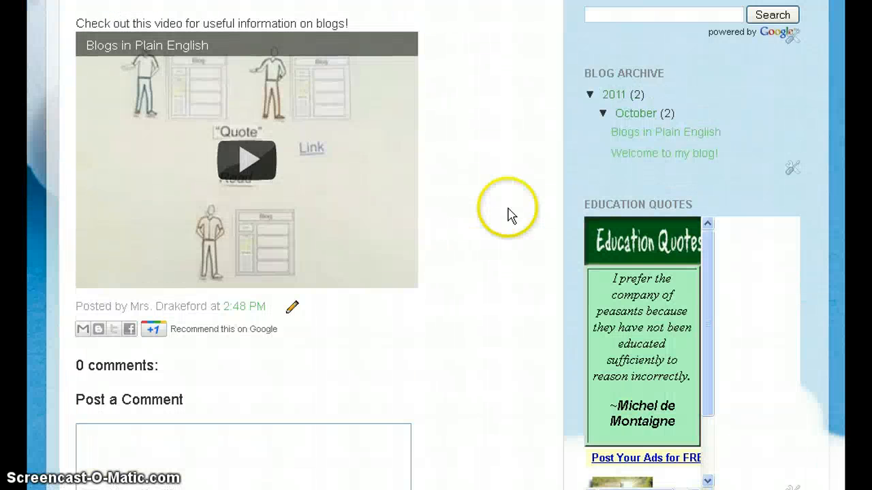
Play the embedded video, skip ahead, pause it, and return to the top.
click(242, 161)
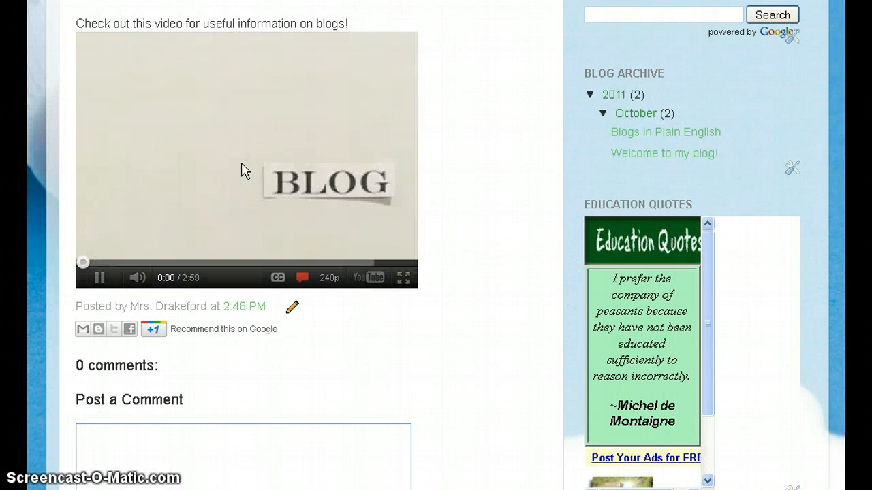
click(115, 262)
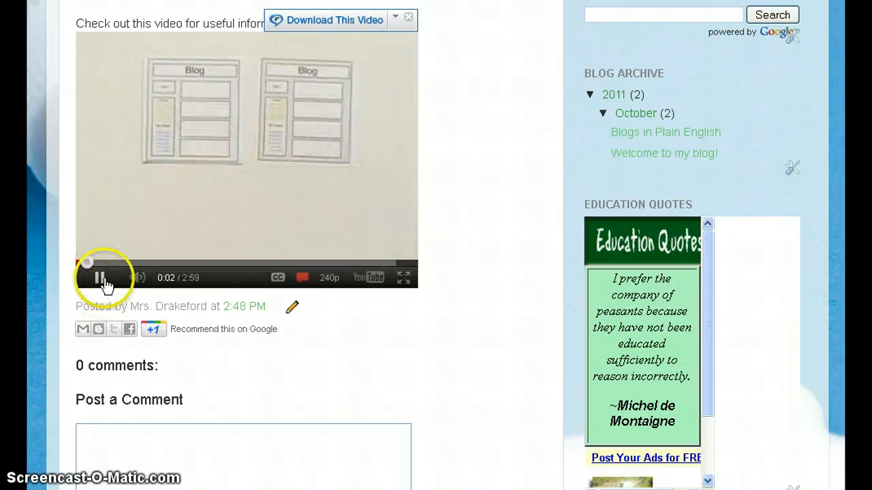
click(102, 279)
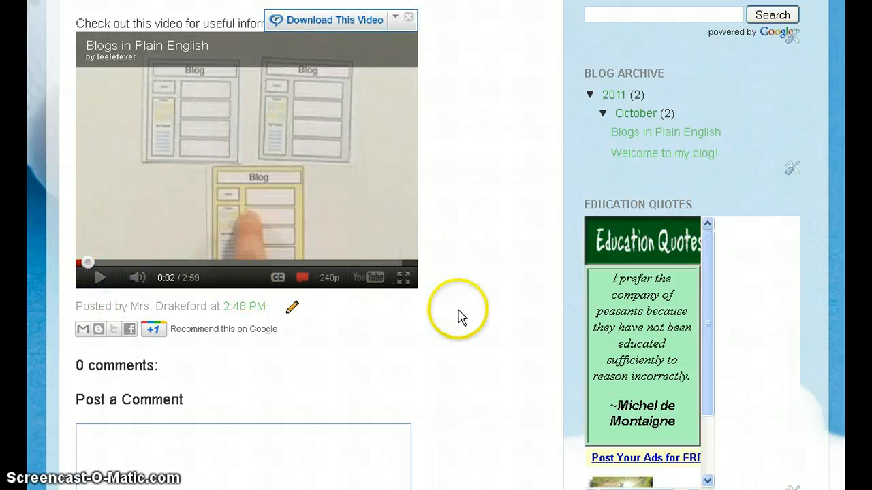
scroll(456, 314, up, 3)
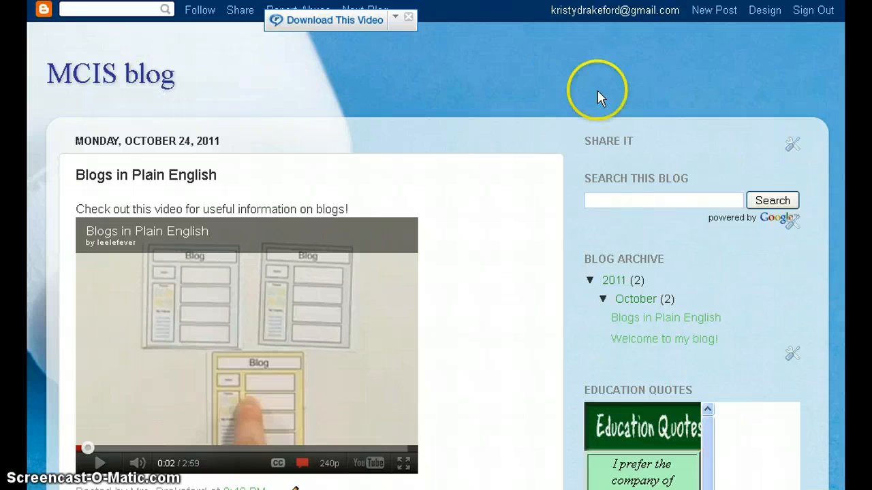
Start a new post and write the word Youtube in its body.
click(734, 15)
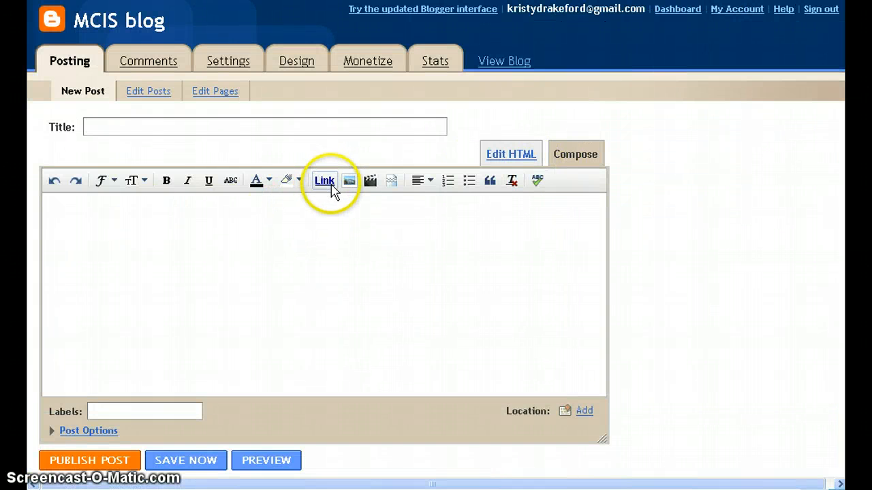
click(261, 232)
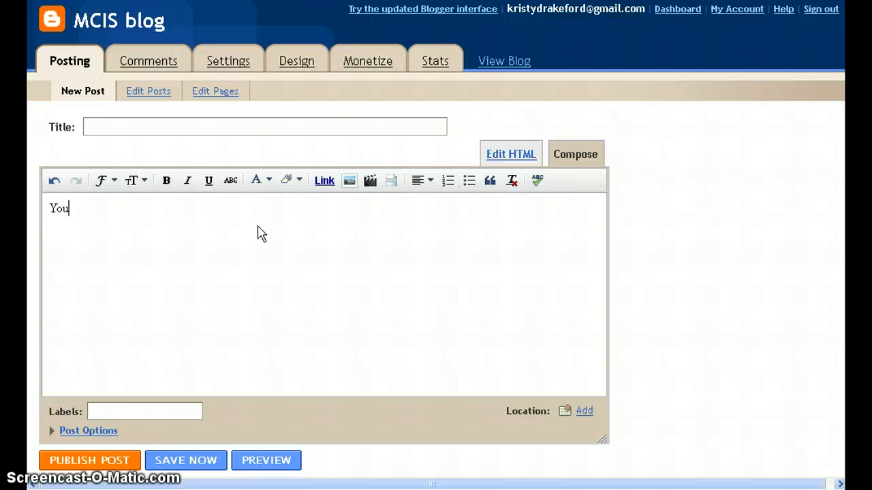
double_click(74, 210)
click(324, 181)
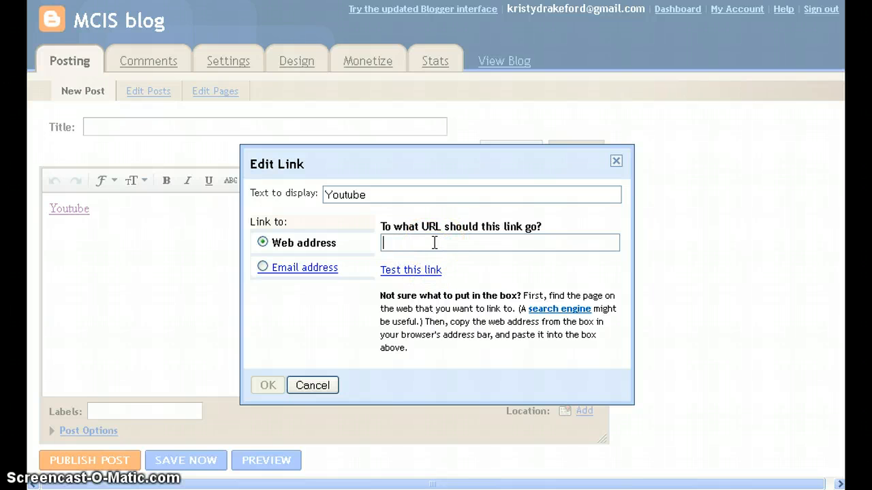
text(www.youtube.com)
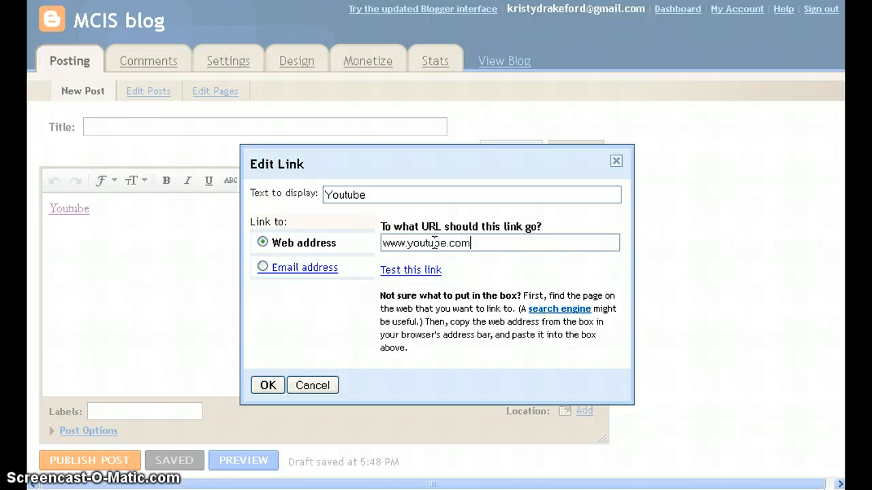
click(267, 385)
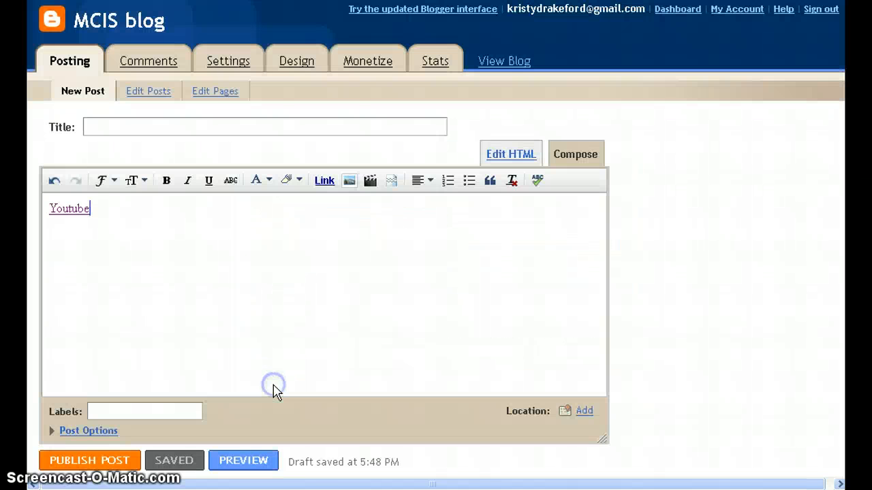
click(117, 463)
View the Youtube post, test its link, then browse all three posts on the home page.
click(124, 180)
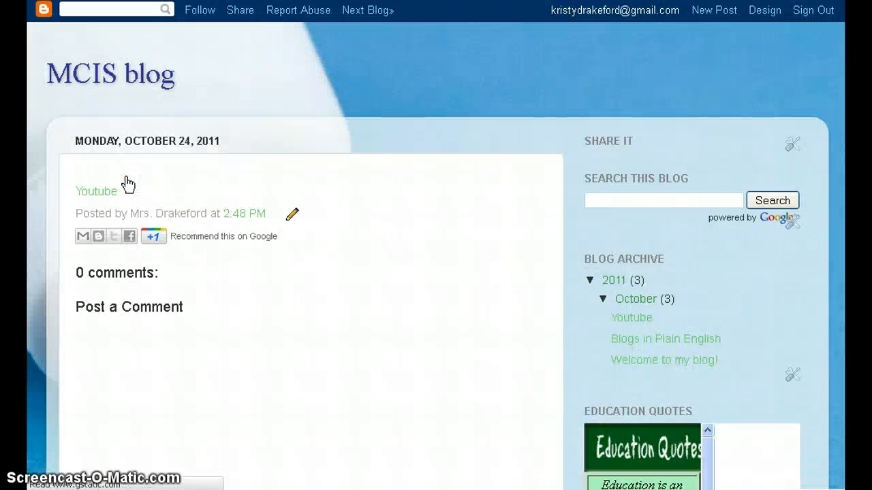
click(97, 194)
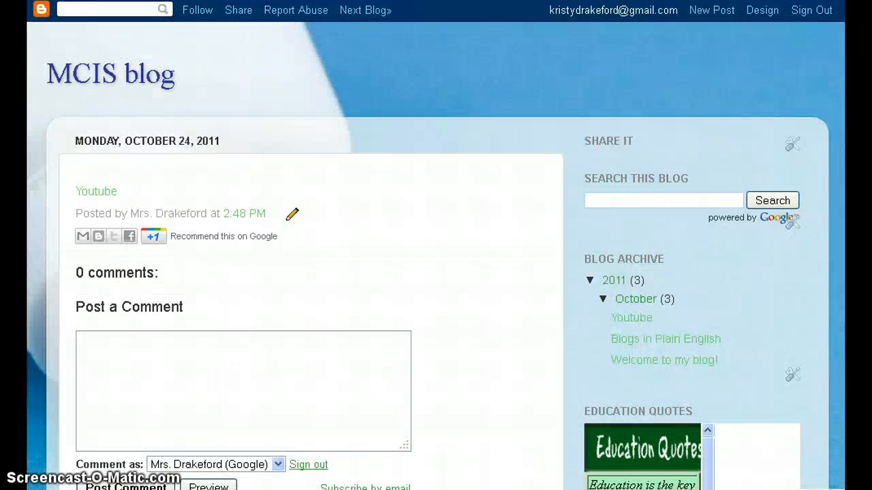
click(109, 74)
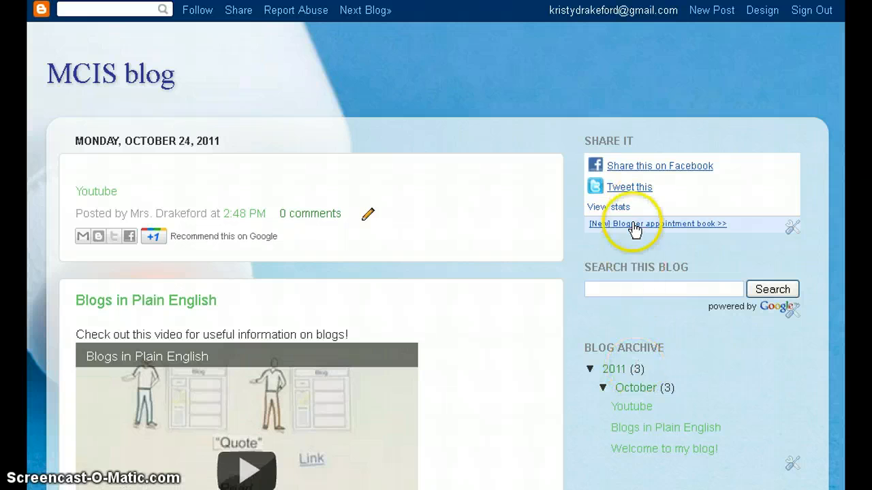
scroll(456, 182, down, 4)
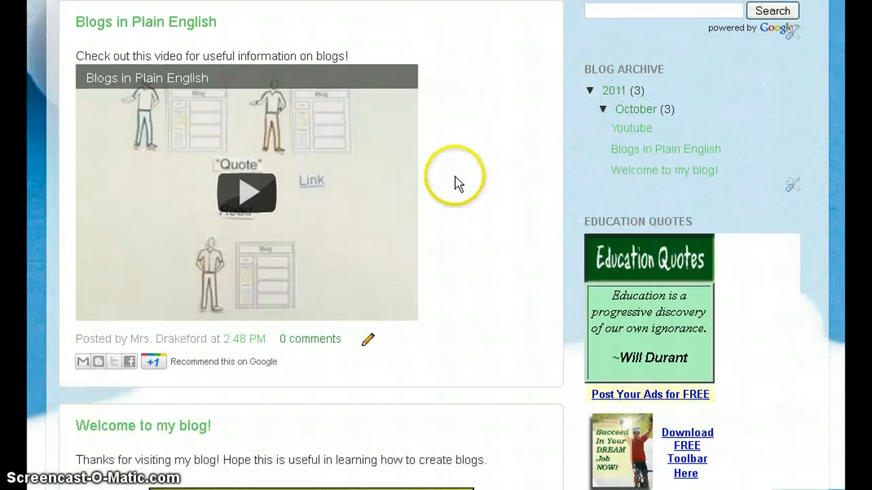